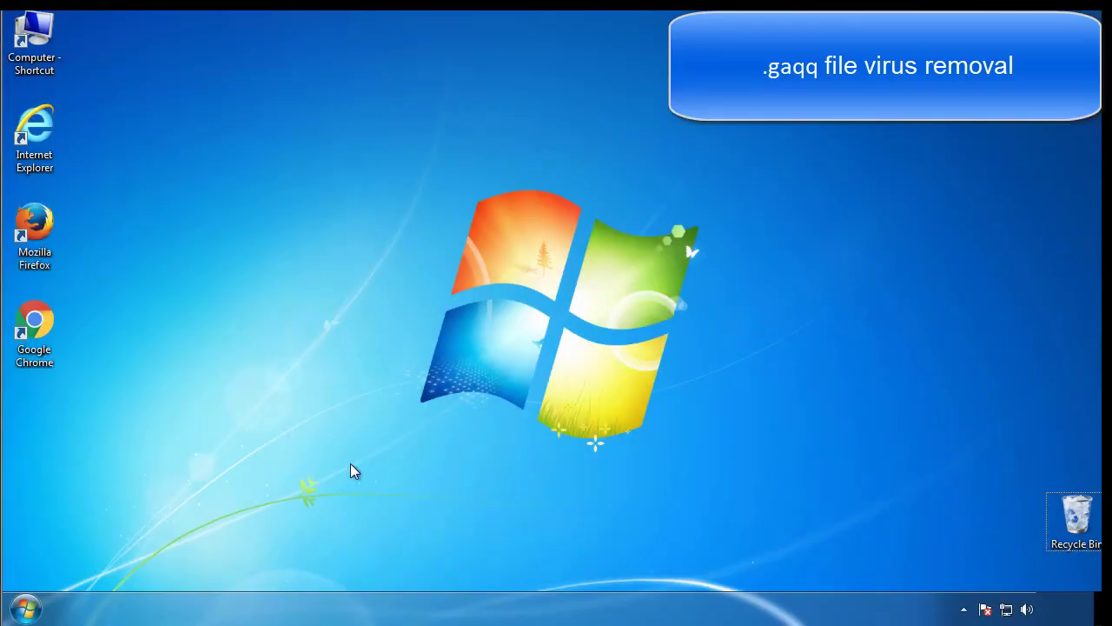
Configure Windows for a minimal Safe boot with msconfig, restart the computer, and close the safe mode help window
click(26, 608)
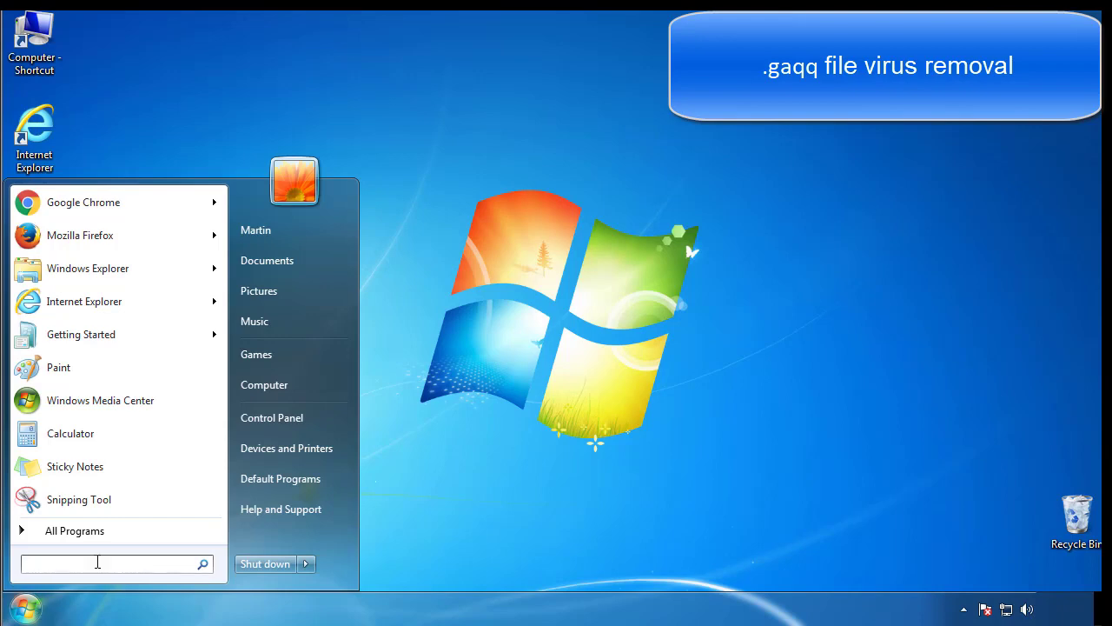
text(msconfig)
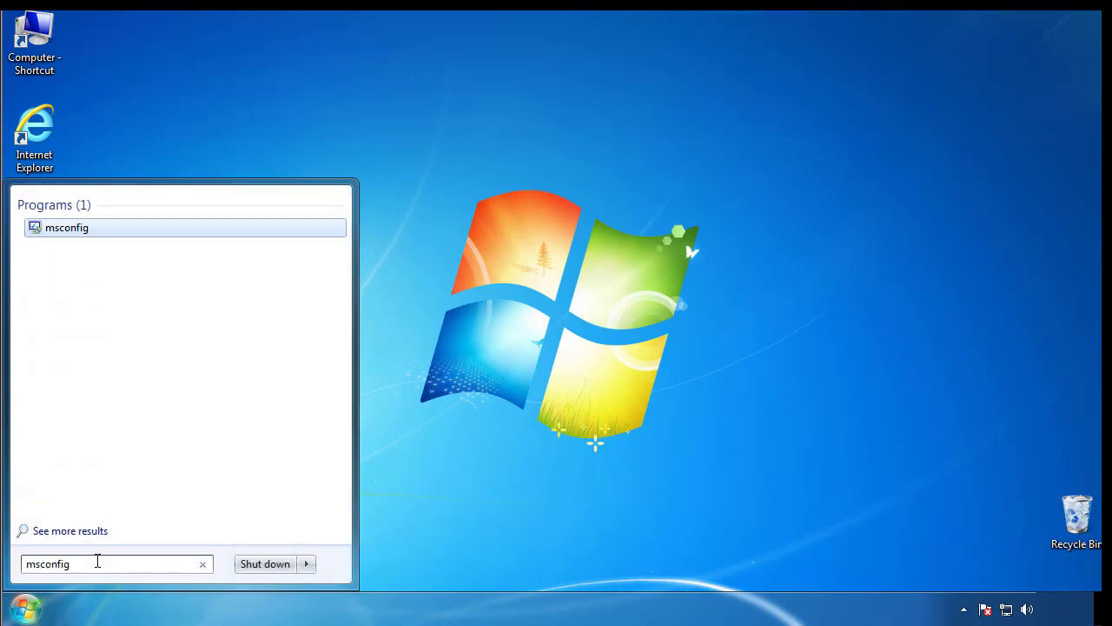
key(Return)
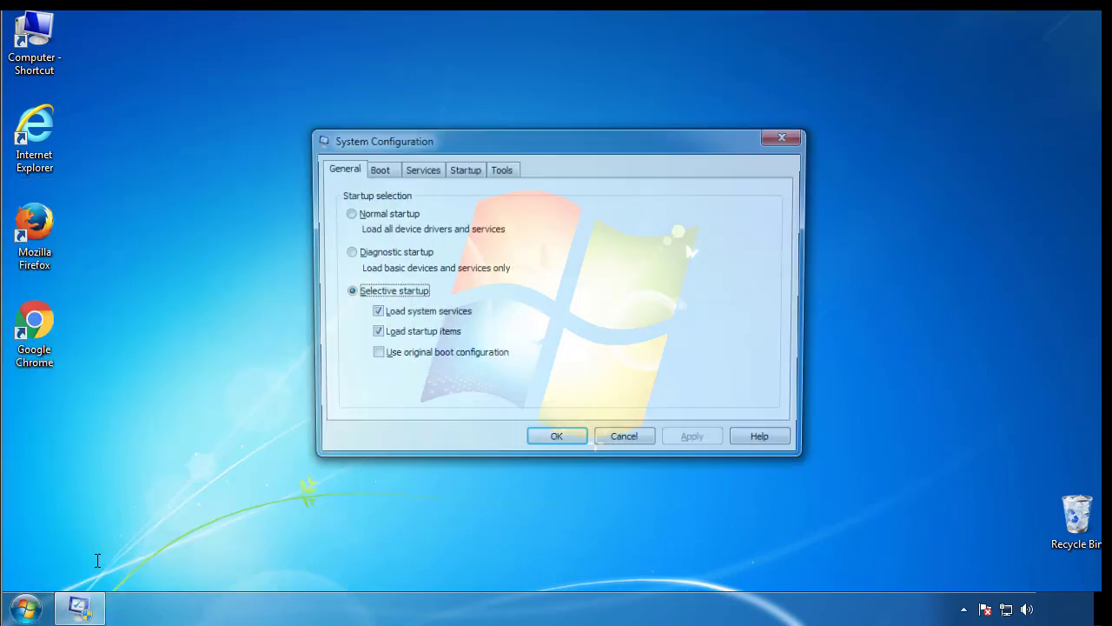
click(376, 171)
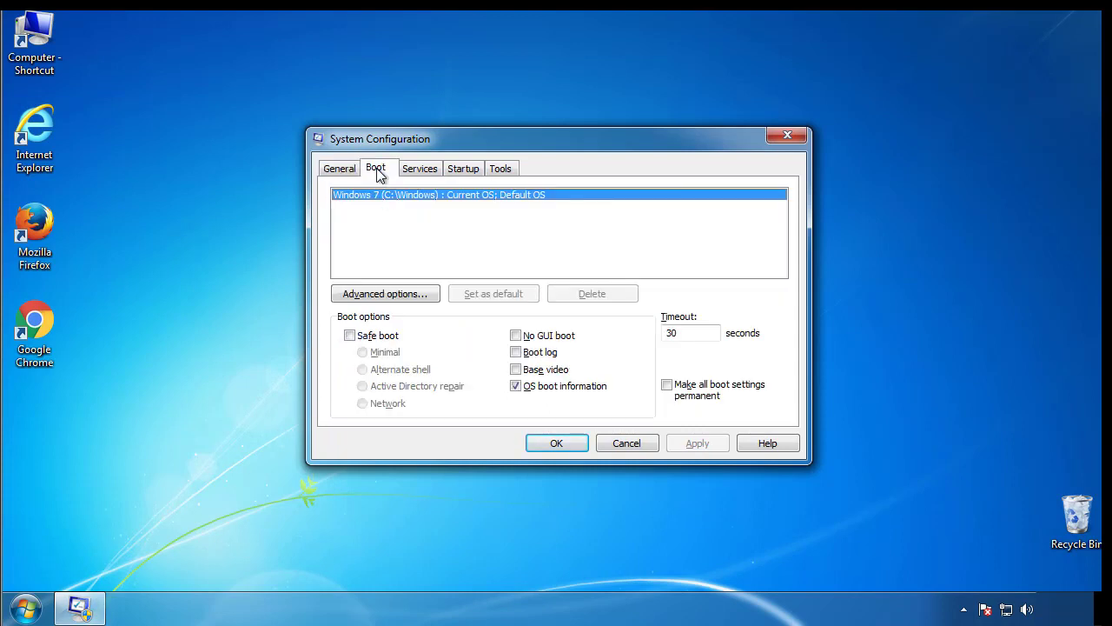
click(349, 335)
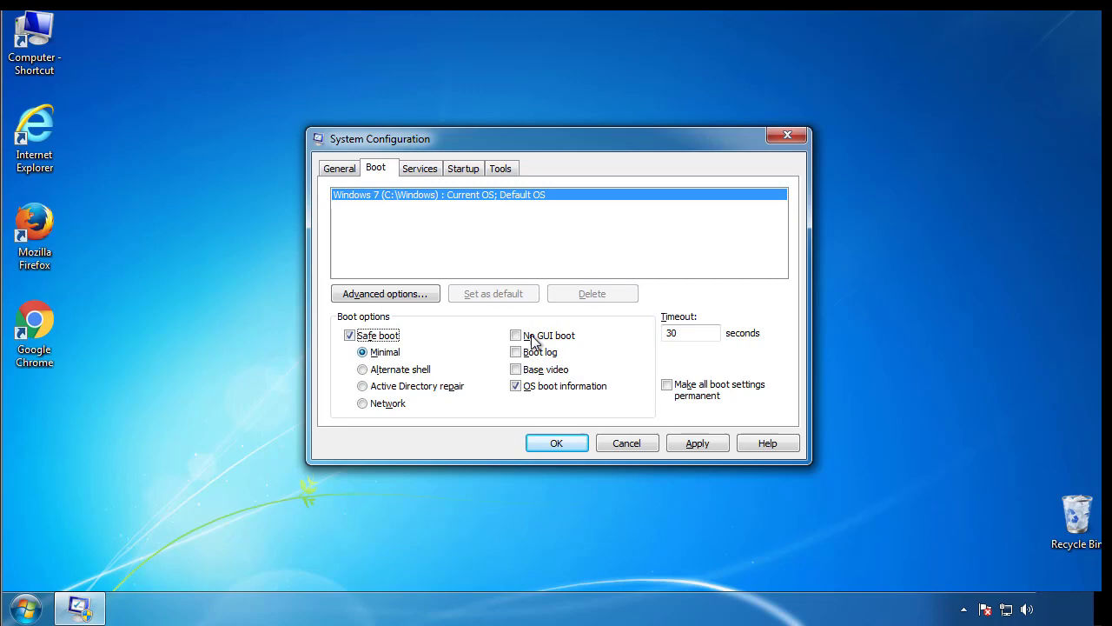
click(567, 447)
click(502, 337)
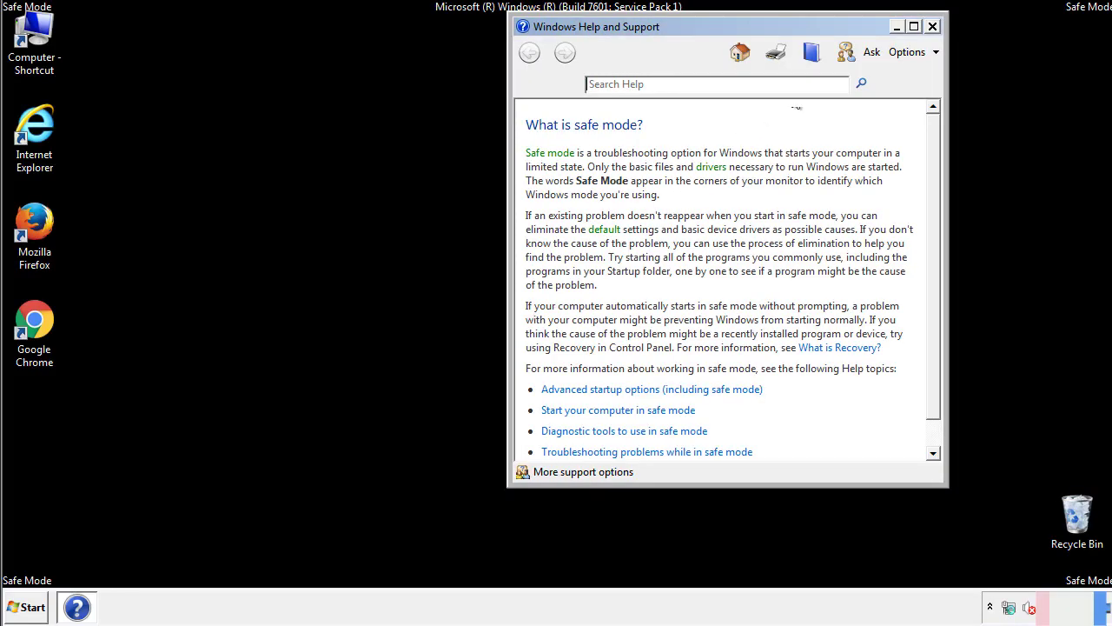
click(932, 26)
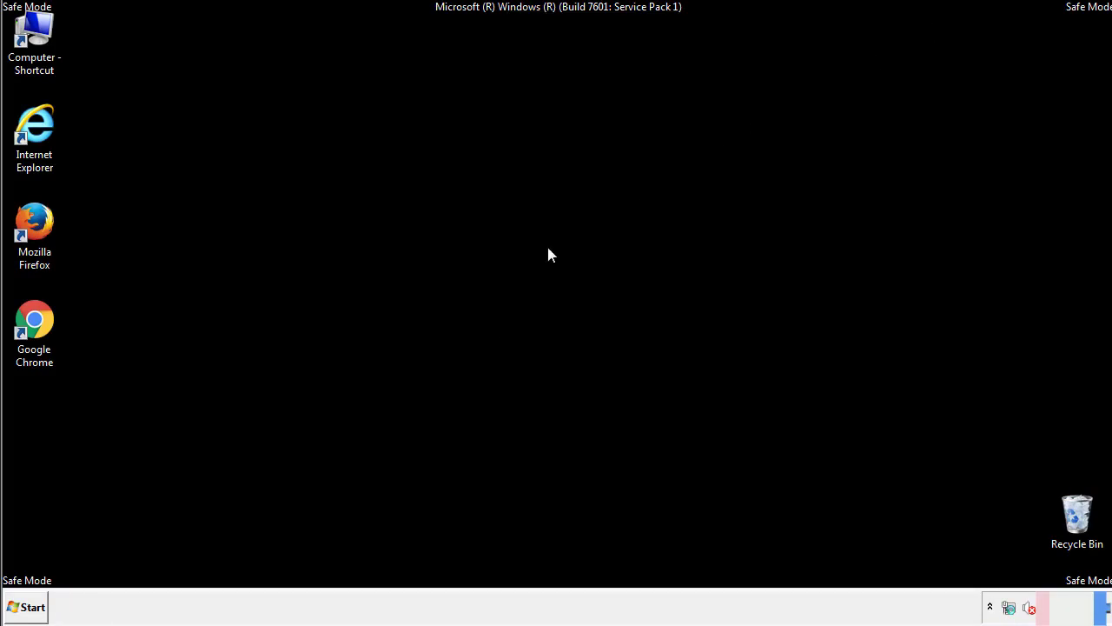
Check in Control Panel's Folder Options that hidden files, folders, and drives are set to be shown
click(34, 606)
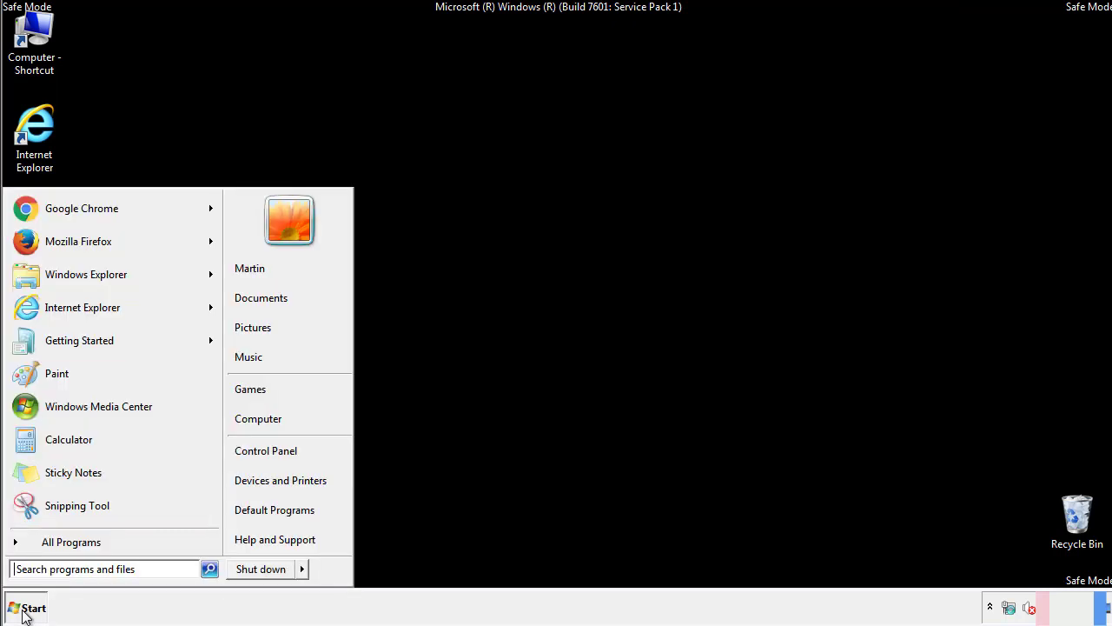
click(278, 447)
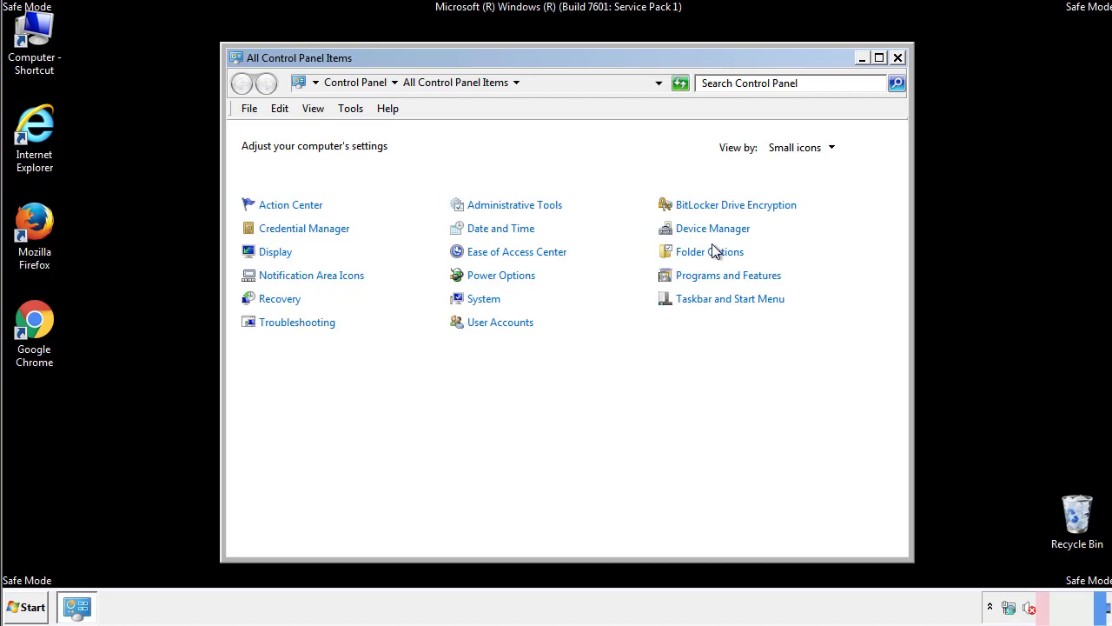
click(713, 253)
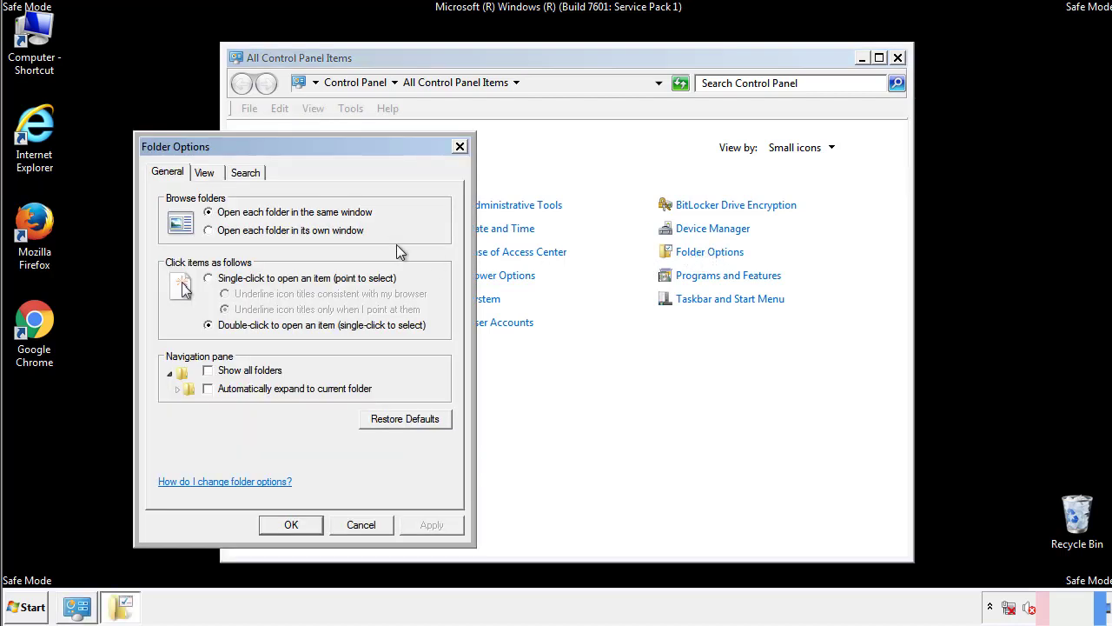
click(207, 175)
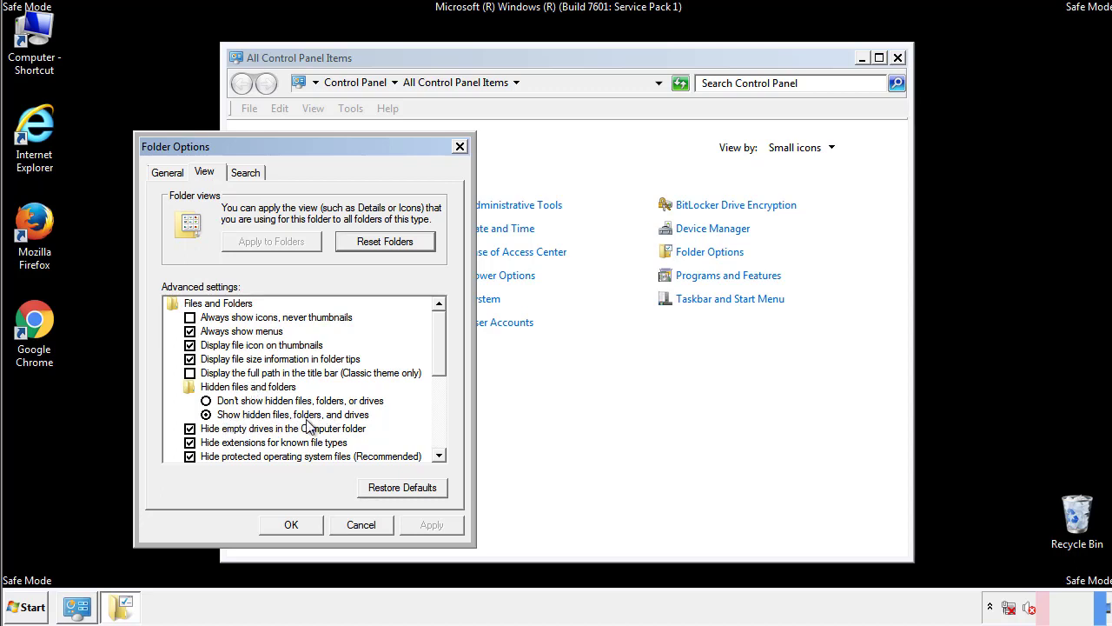
click(291, 524)
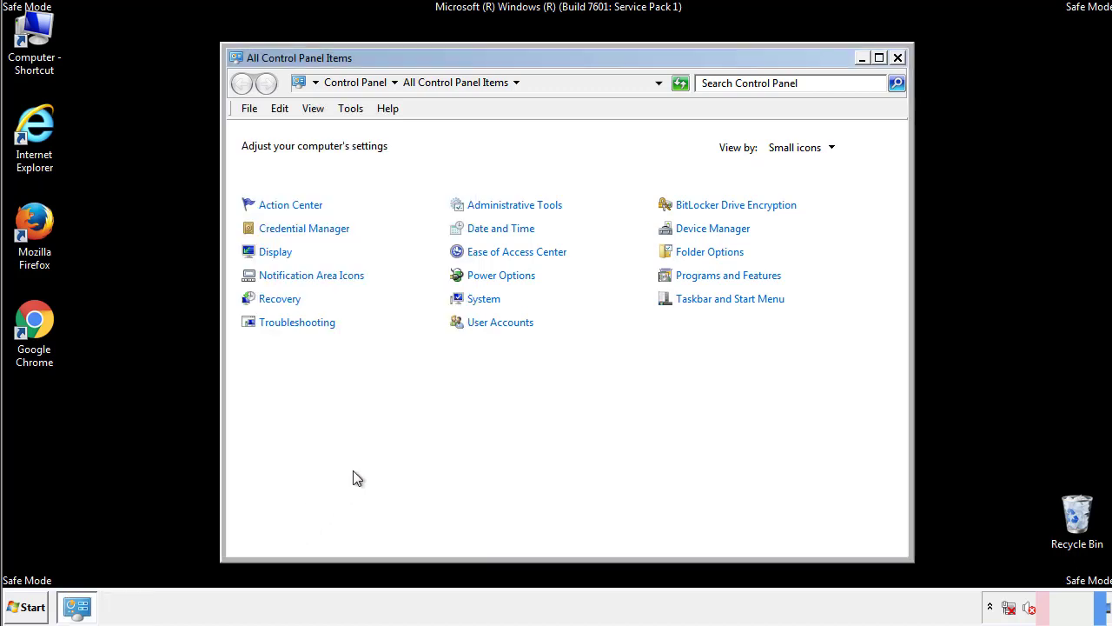
click(898, 57)
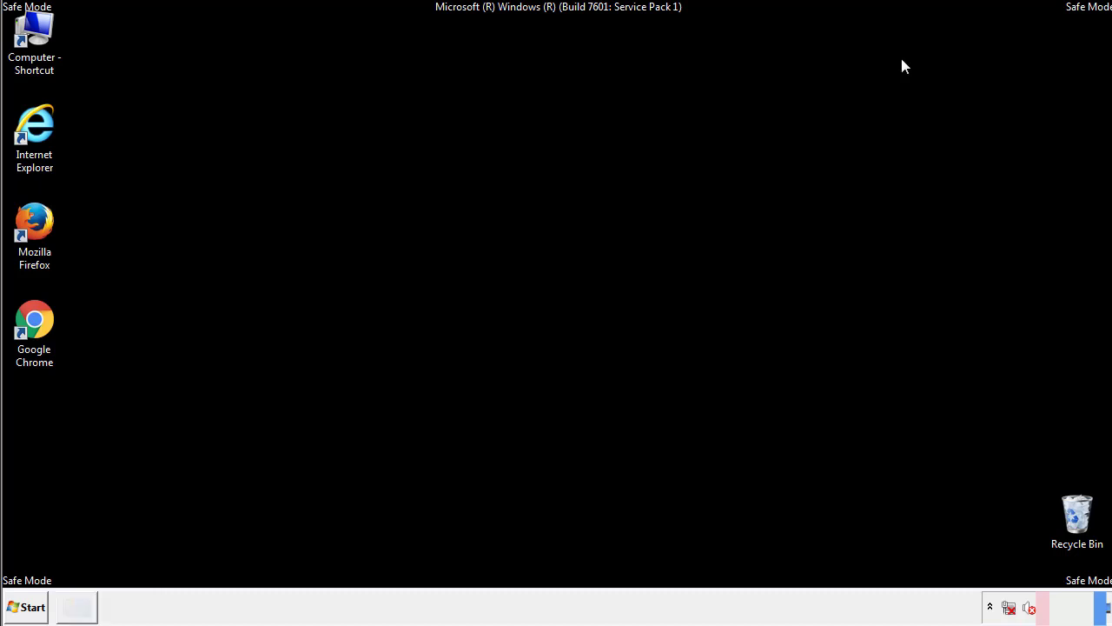
Browse to the folder C:\Windows\System32\drivers\etc
double_click(46, 31)
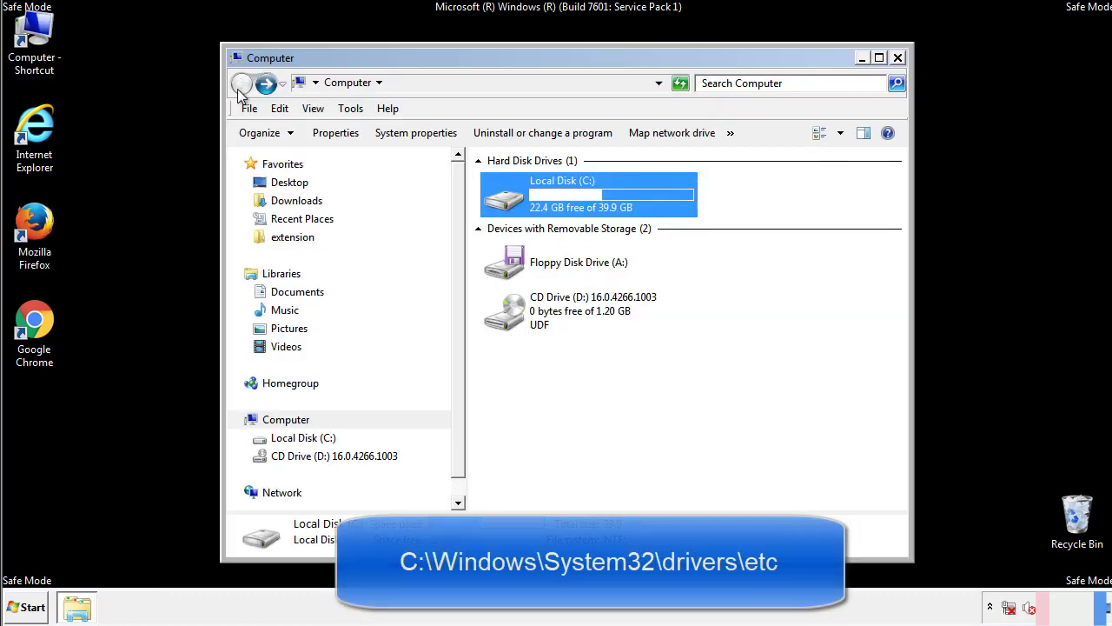
double_click(504, 198)
click(507, 320)
double_click(507, 320)
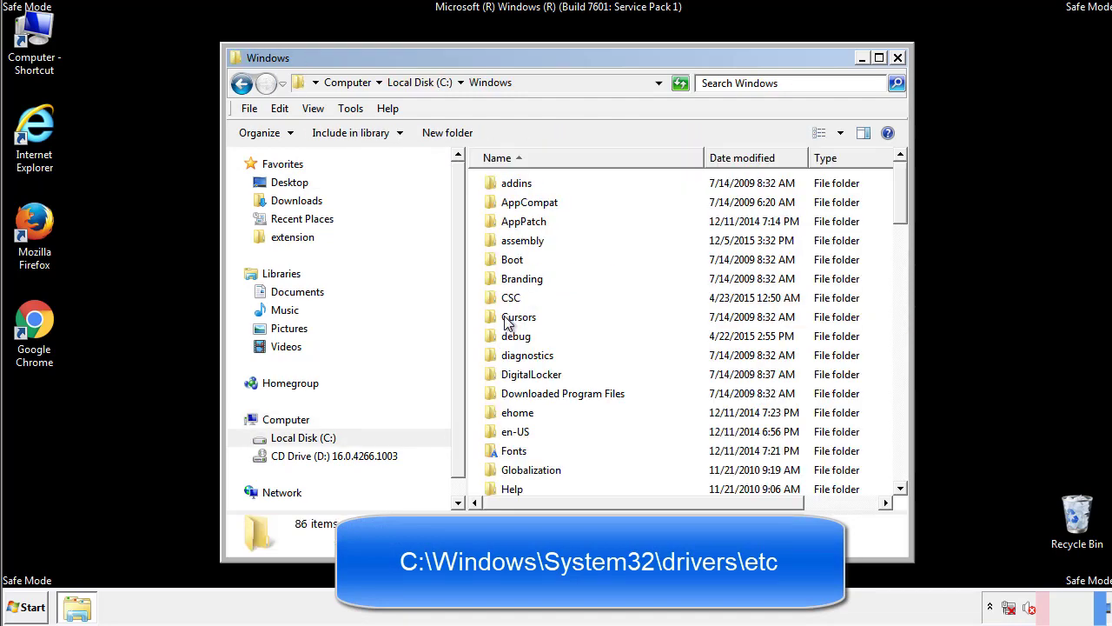
scroll(511, 393, down, 2)
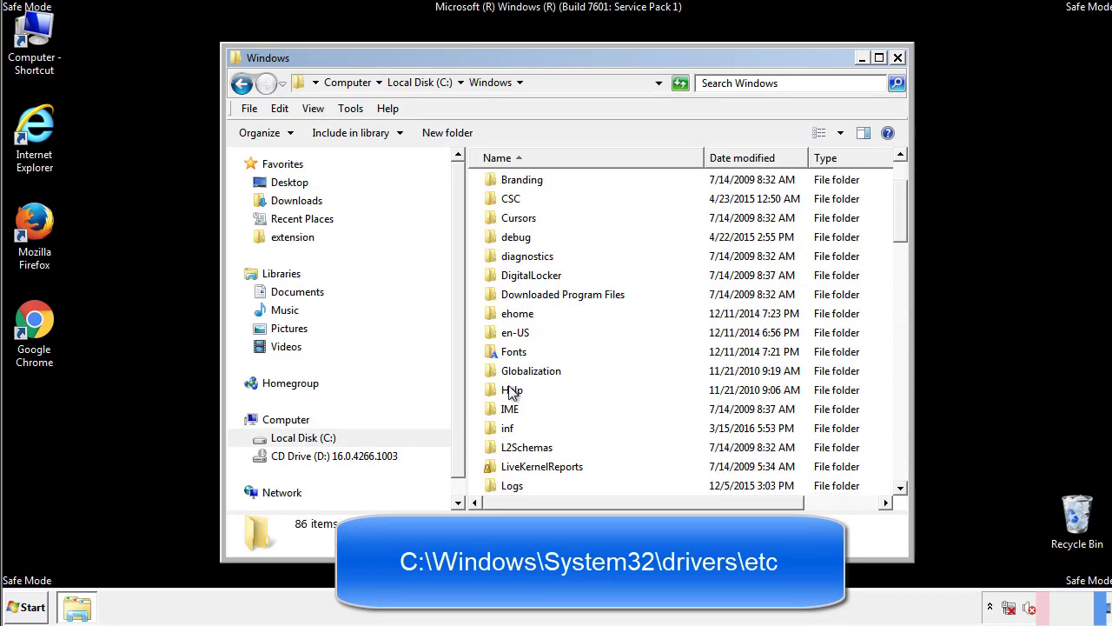
scroll(511, 393, down, 7)
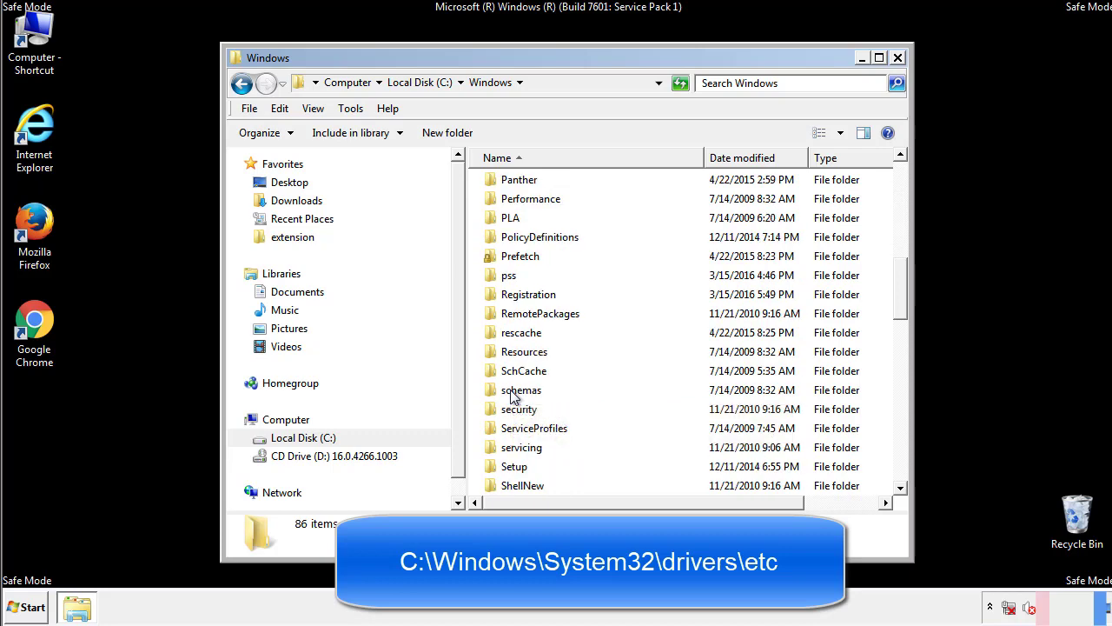
scroll(513, 396, down, 2)
double_click(525, 449)
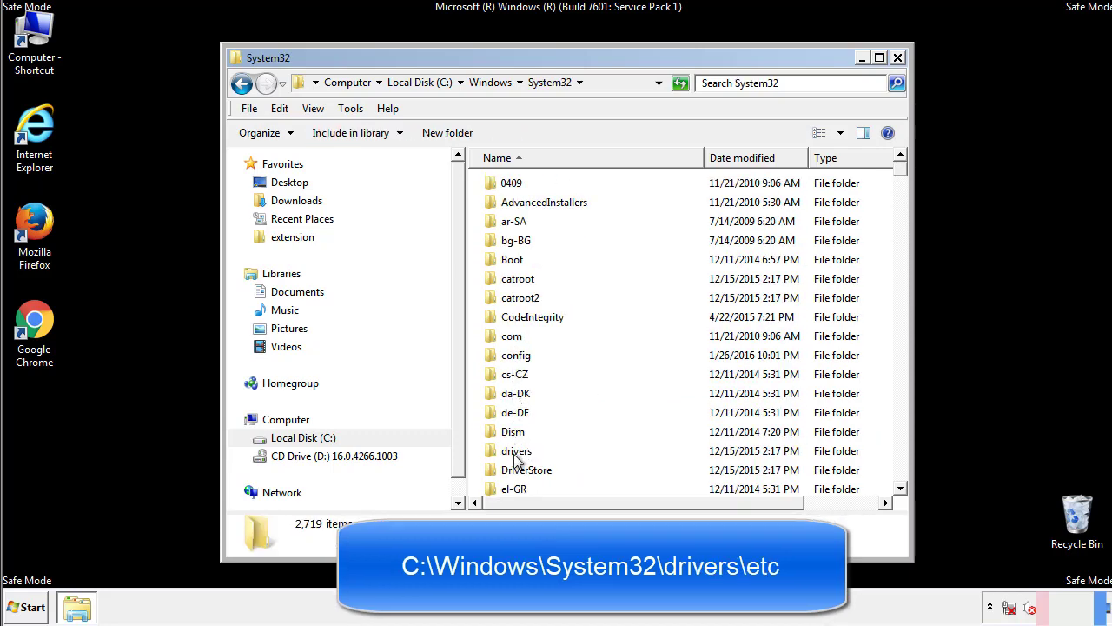
double_click(516, 452)
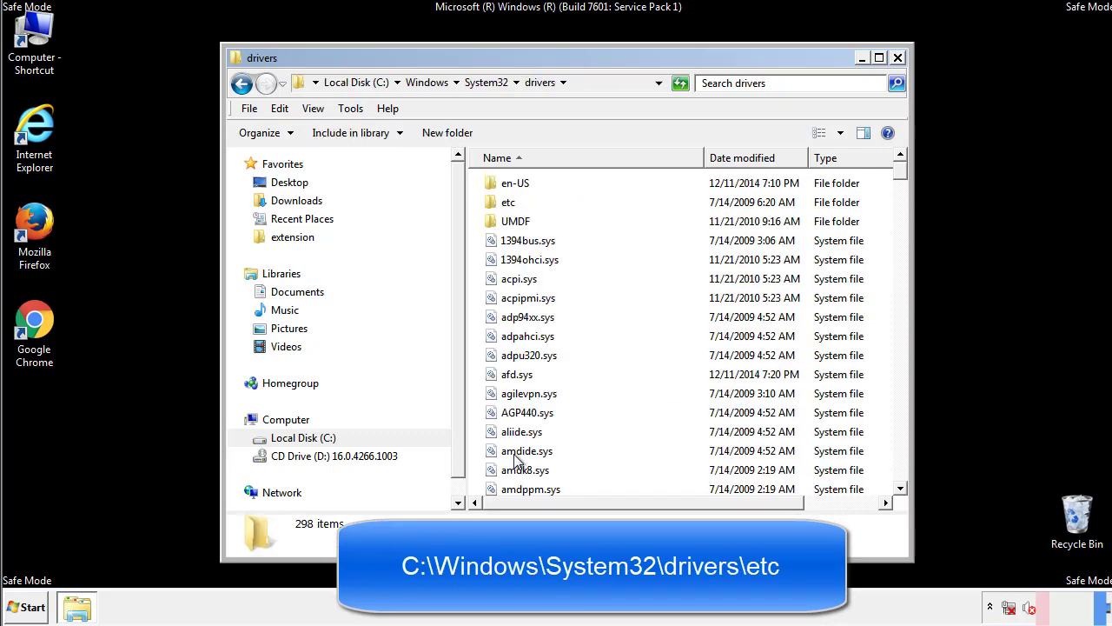
double_click(498, 210)
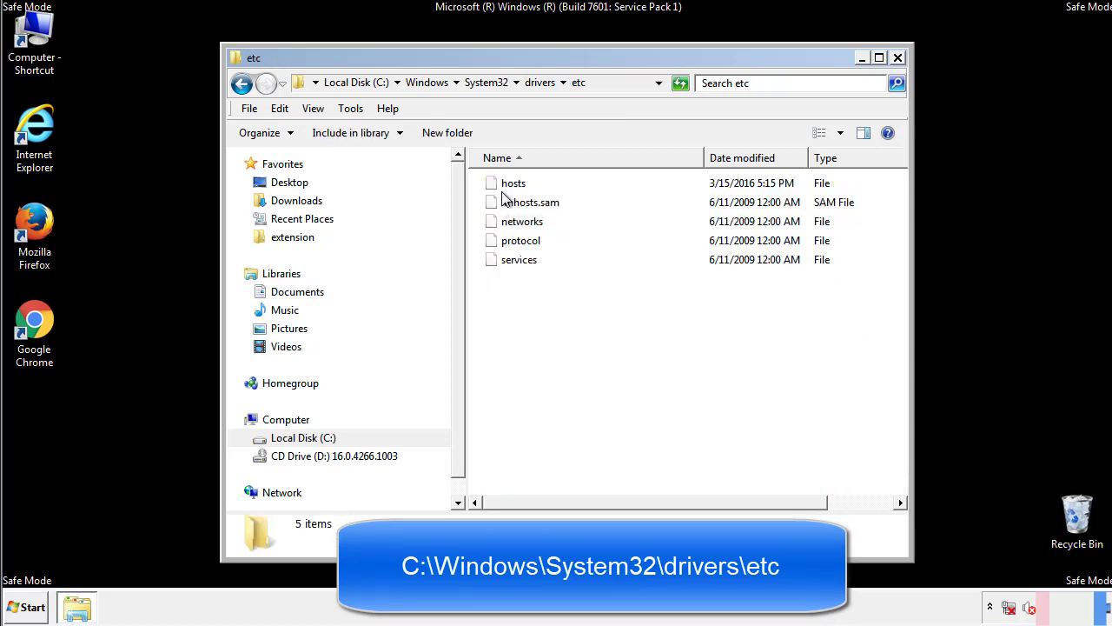
Open the hosts file in Notepad and move its window fully into view
double_click(505, 184)
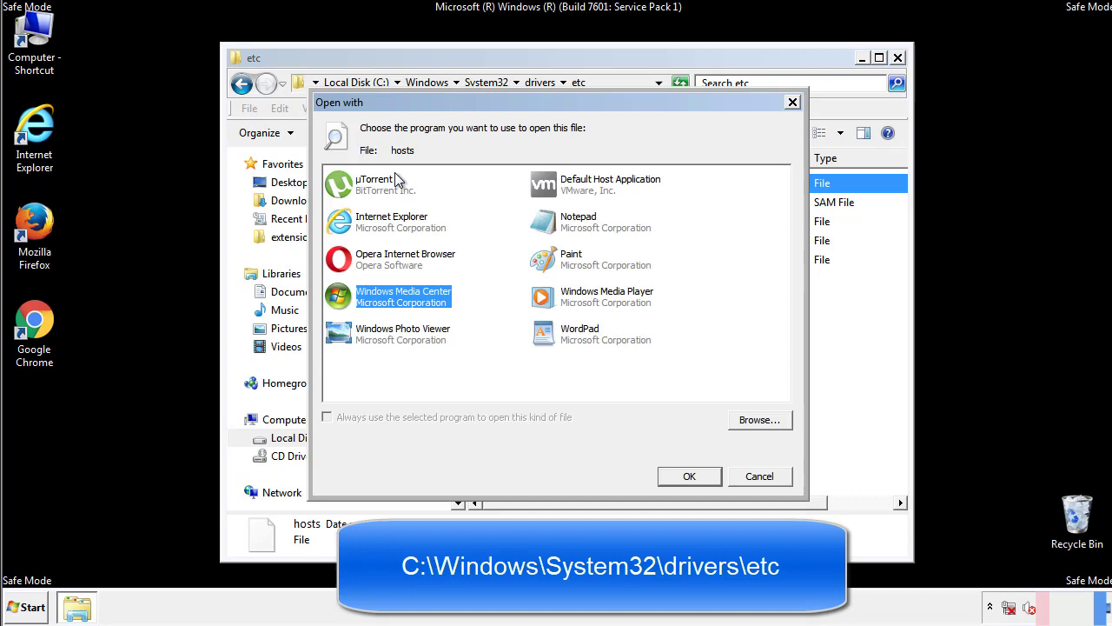
click(563, 227)
click(689, 477)
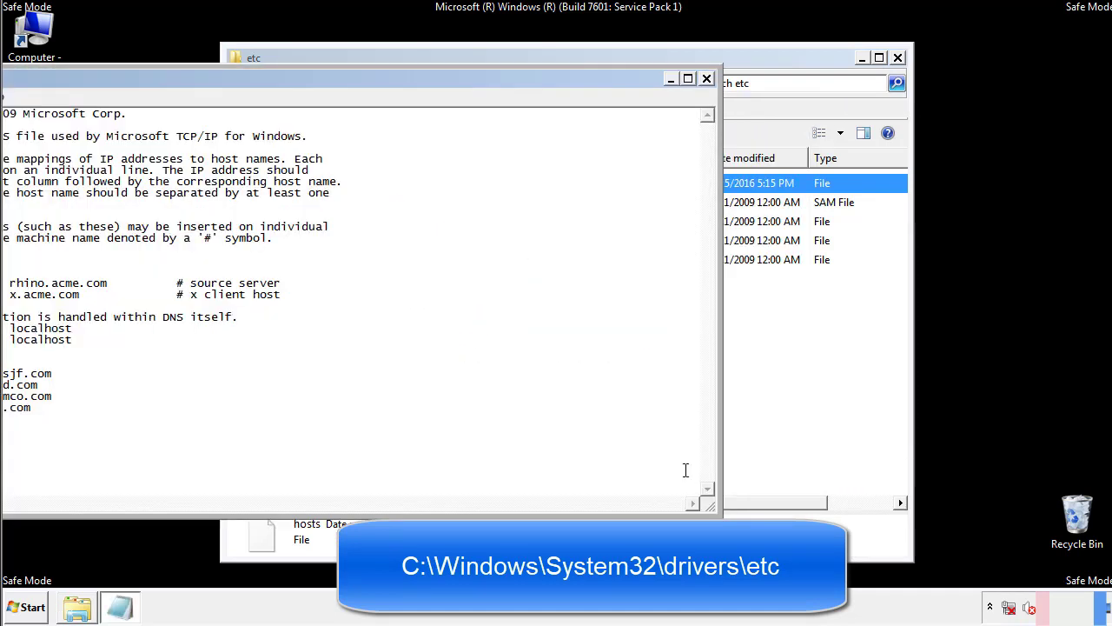
drag(454, 78, 707, 94)
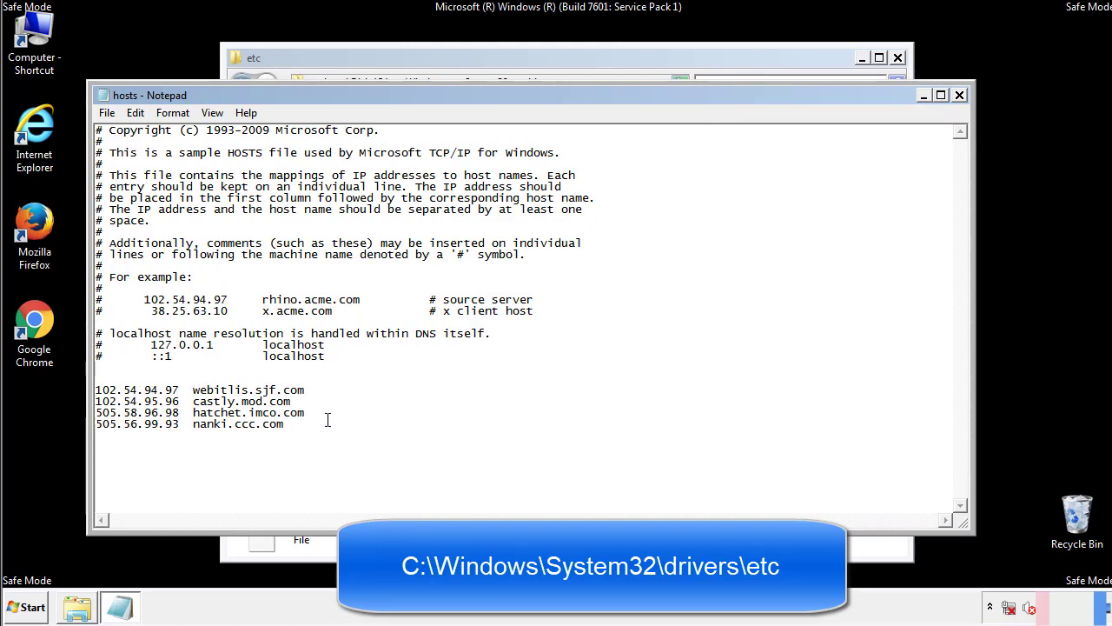
Delete the four suspicious IP entries below the localhost lines, save the hosts file, and close the etc folder
drag(311, 426, 96, 389)
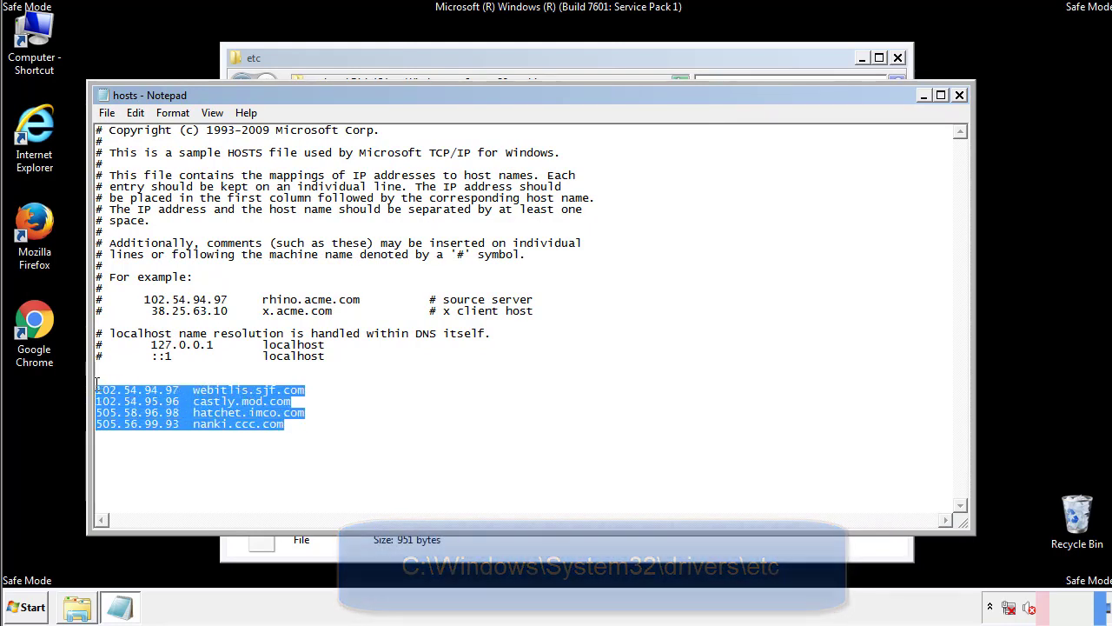
key(Delete)
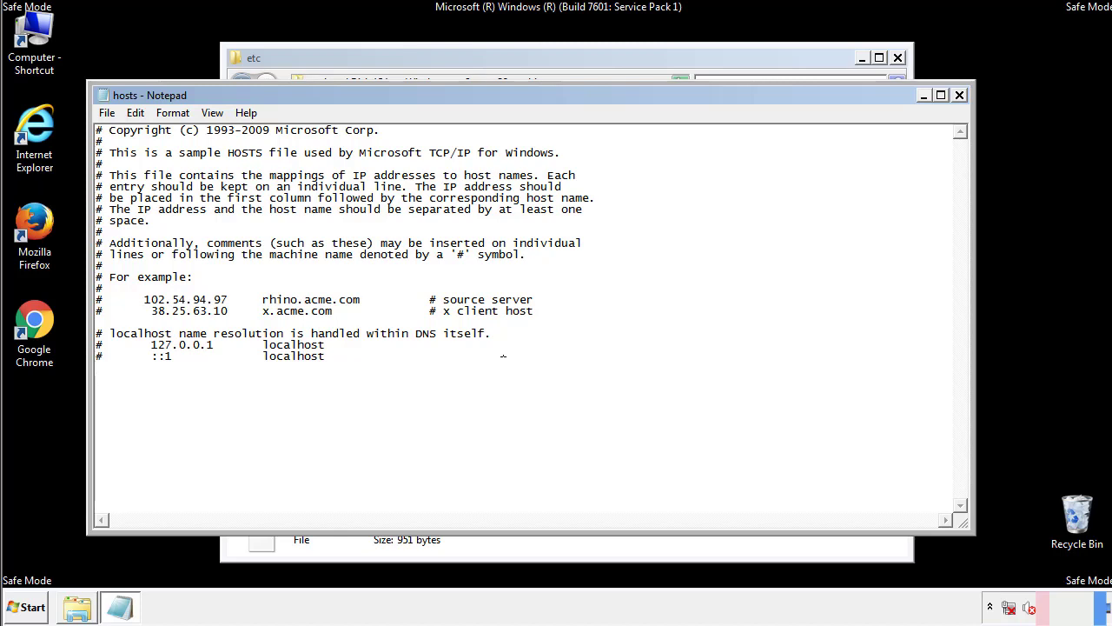
click(959, 95)
click(488, 318)
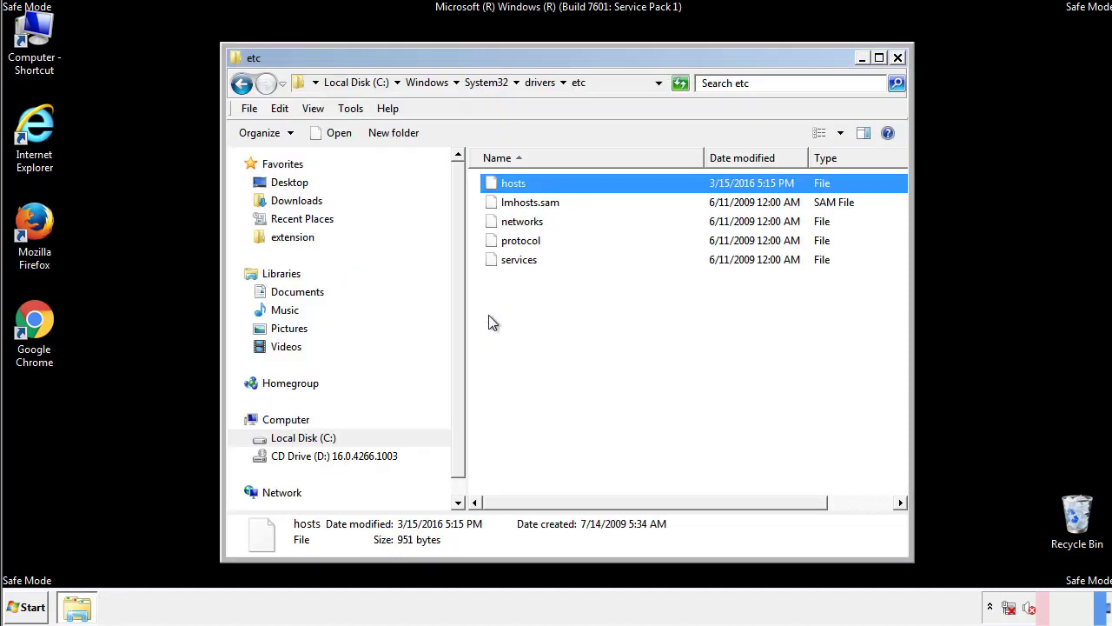
click(488, 320)
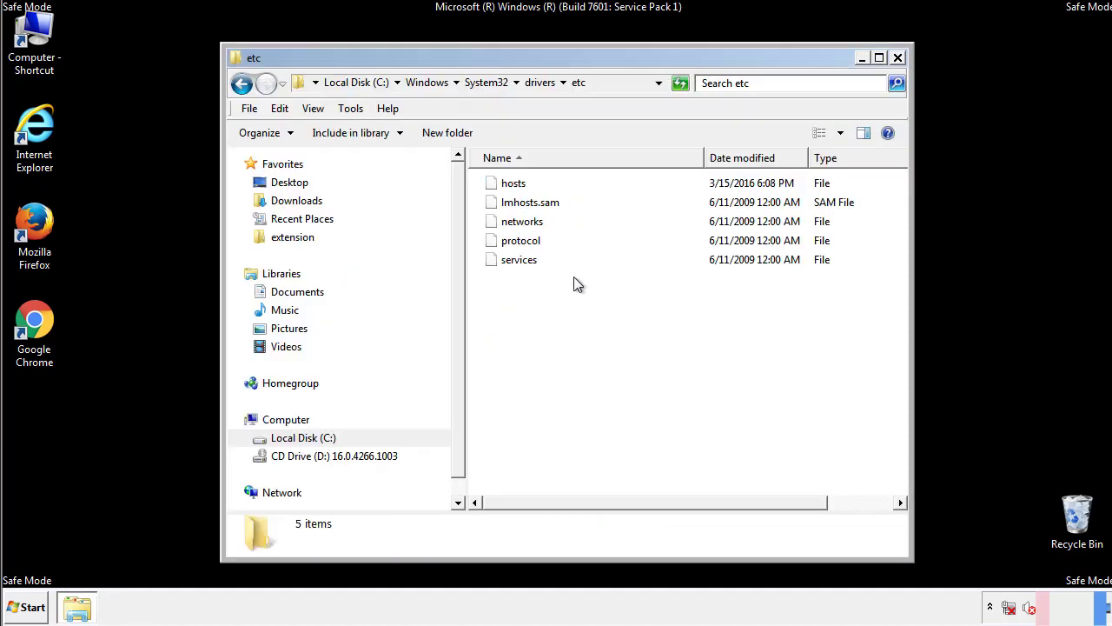
click(897, 58)
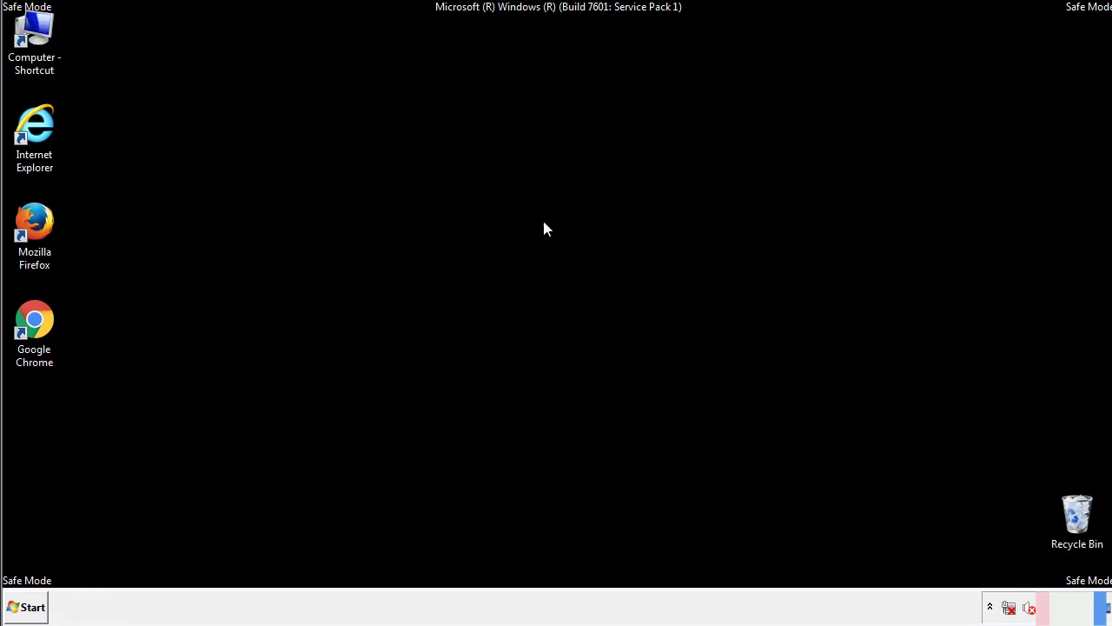
Open the Startup folder from the list of installed programs
click(26, 606)
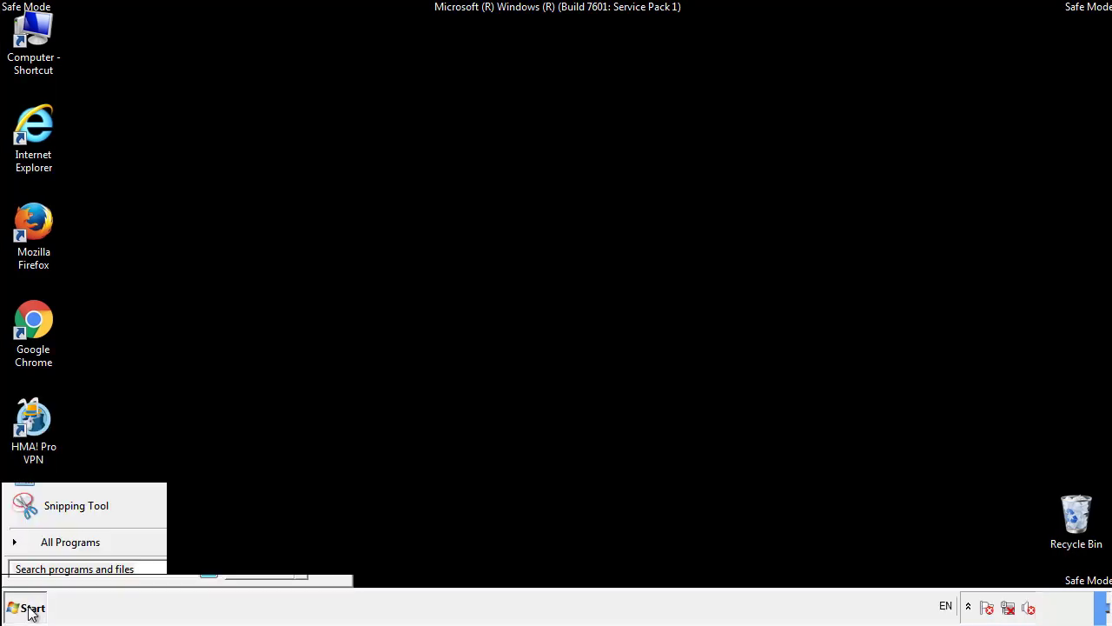
click(50, 549)
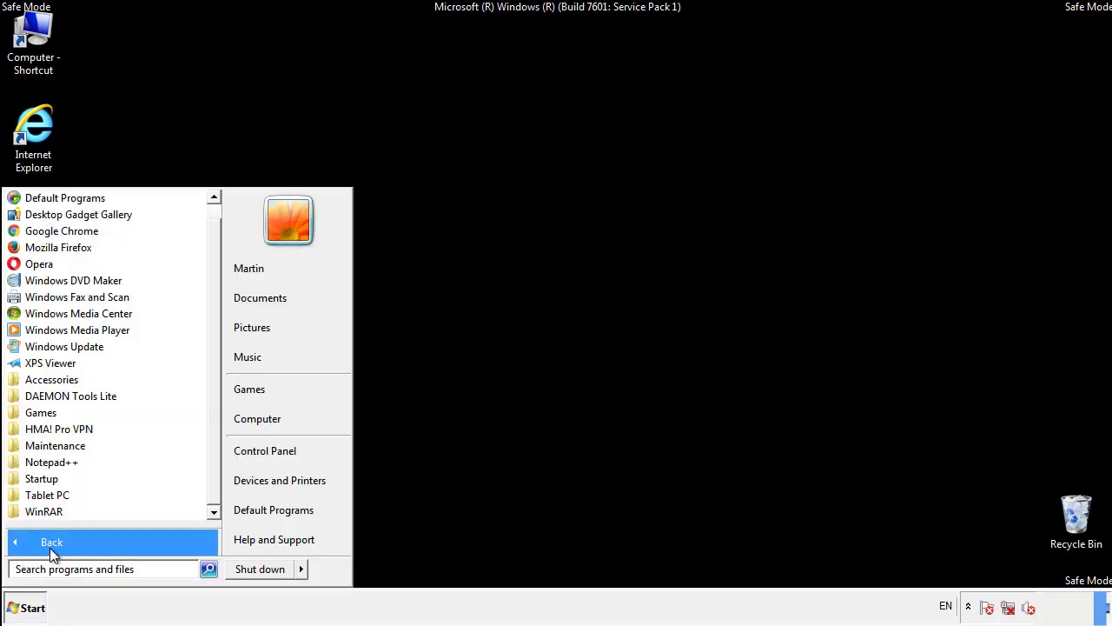
right_click(48, 481)
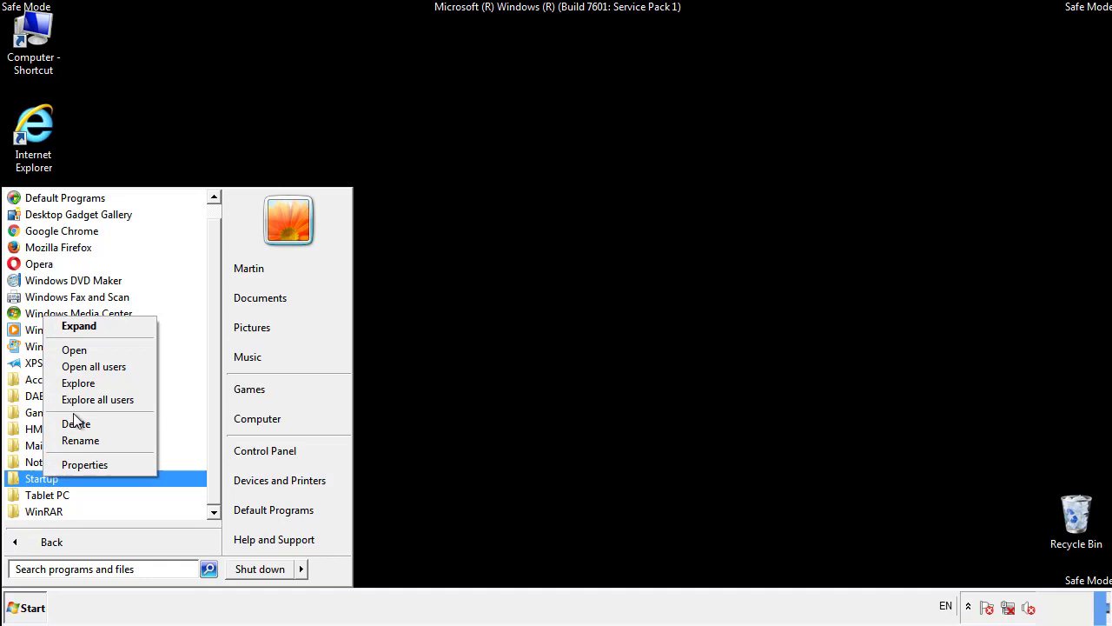
click(84, 350)
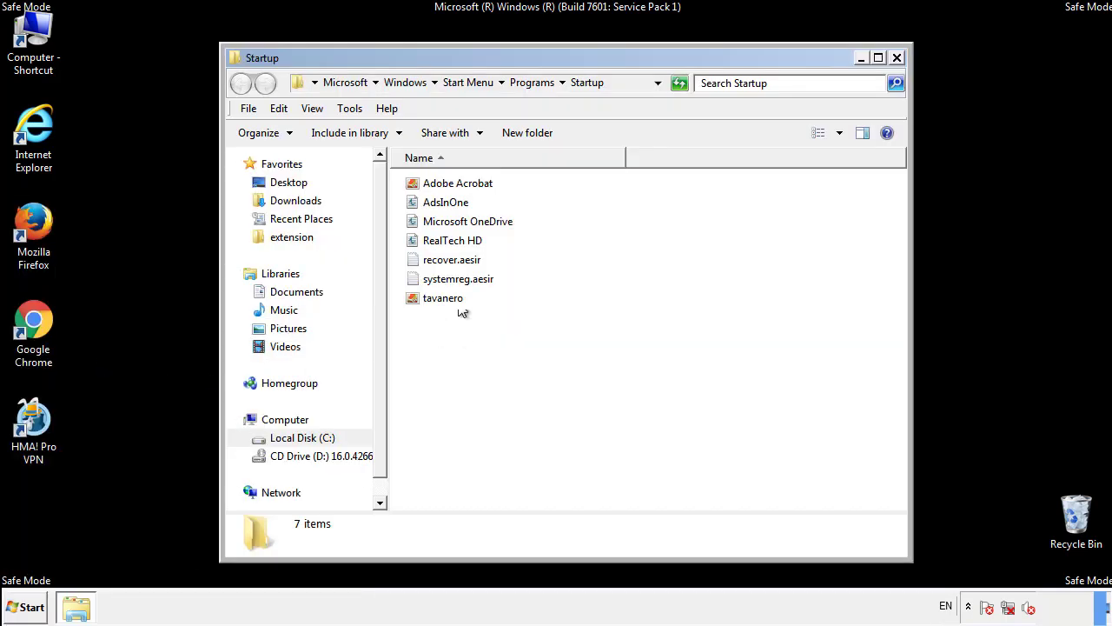
Delete AdsInOne, recover.aesir, systemreg.aesir and tavanero from the Startup folder, and close the folder
click(452, 205)
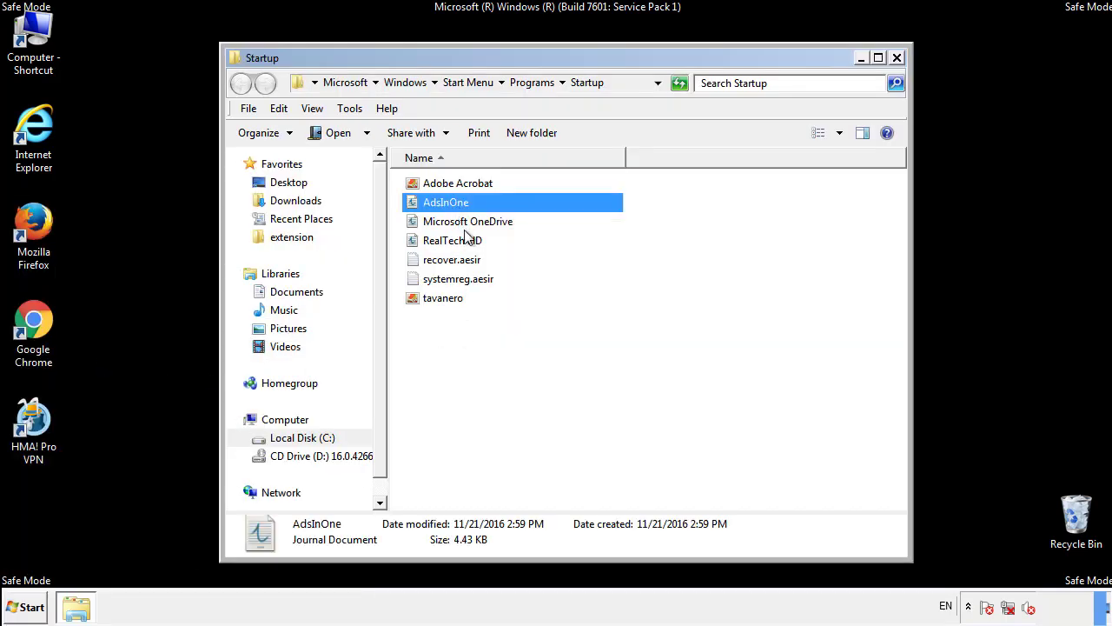
ctrl+click(460, 258)
ctrl+click(461, 279)
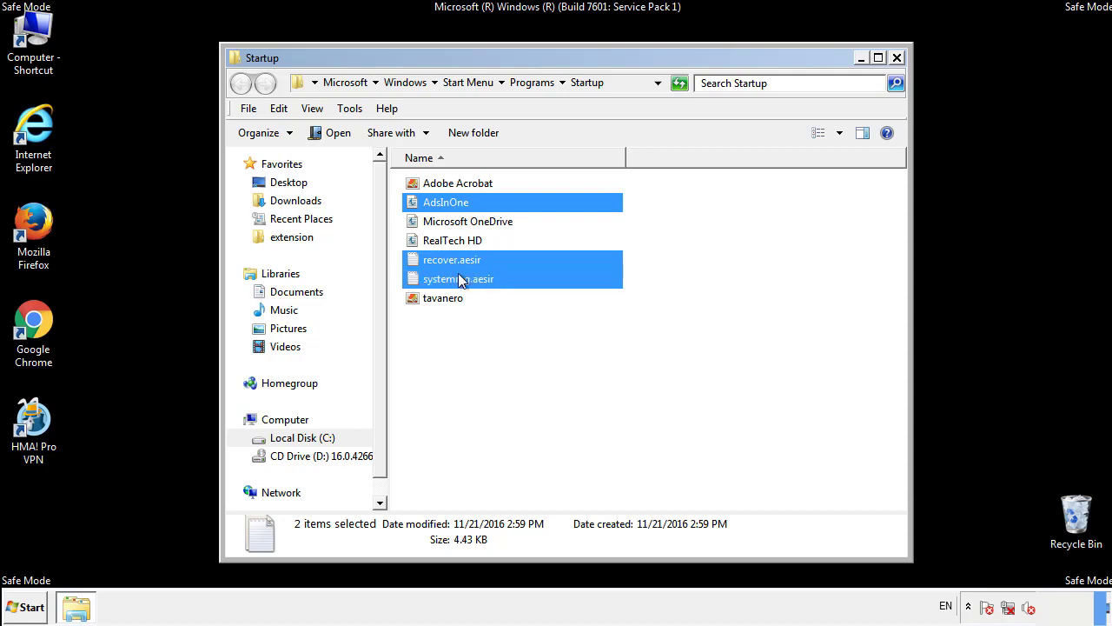
ctrl+click(444, 298)
right_click(439, 299)
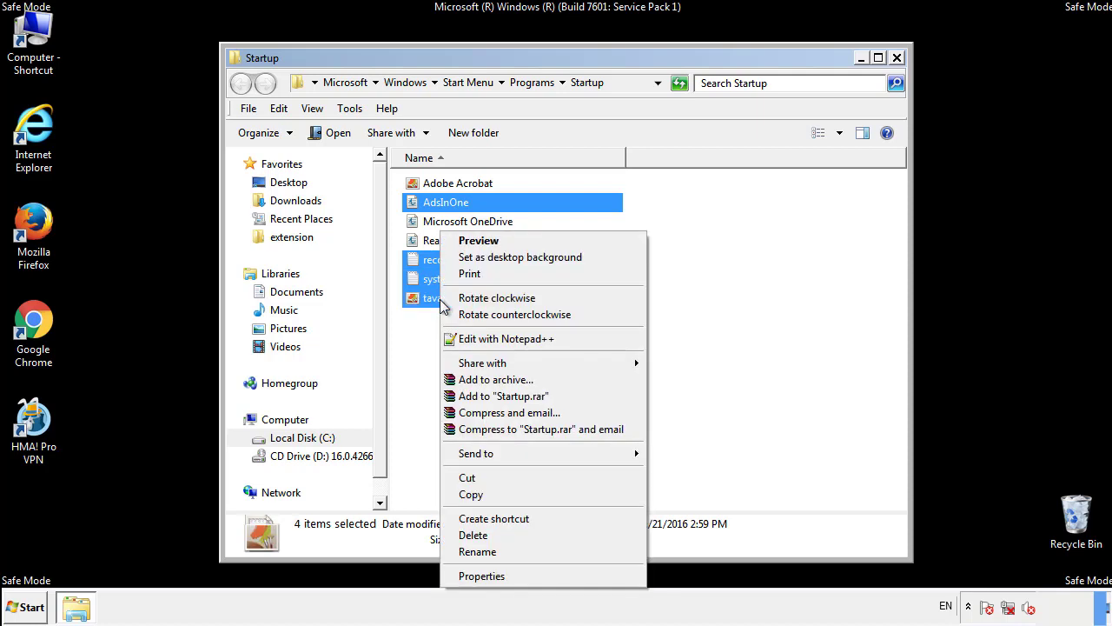
click(469, 534)
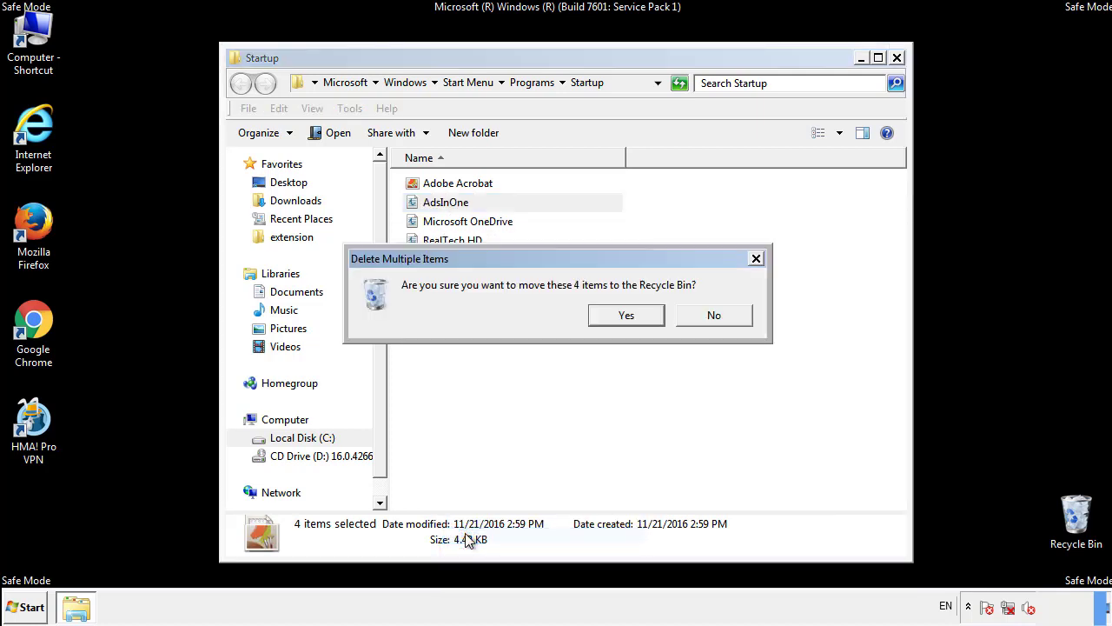
click(613, 317)
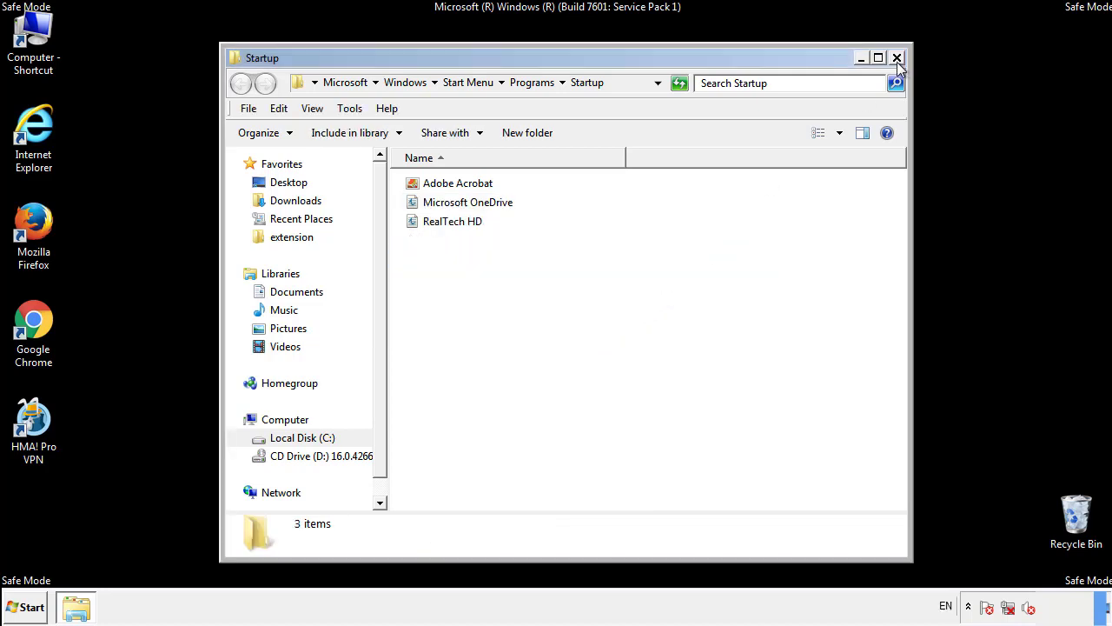
click(897, 58)
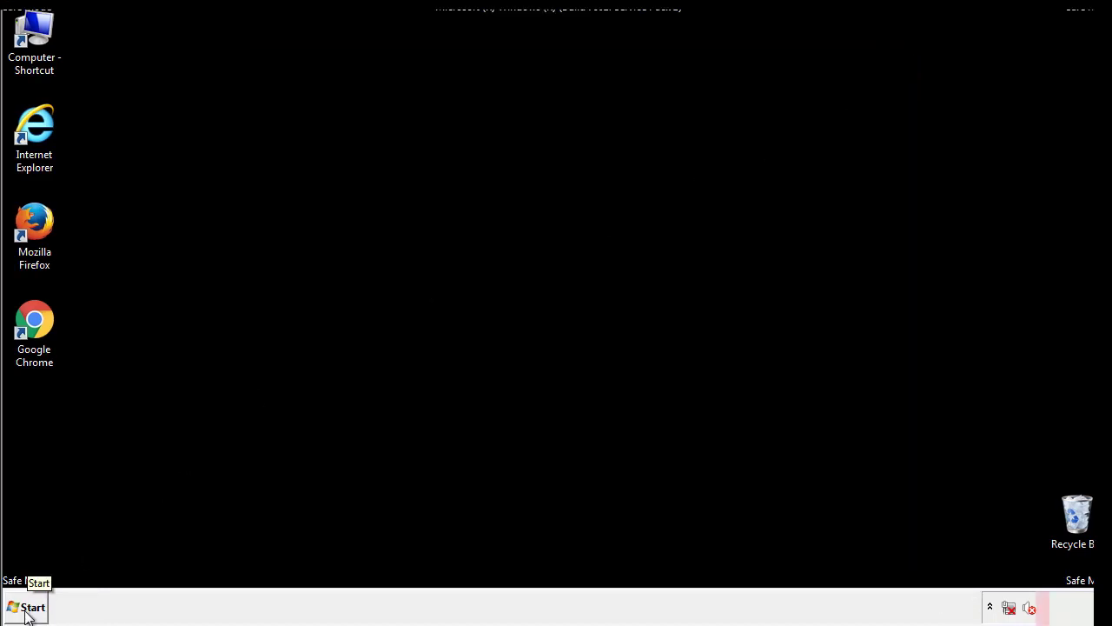
Launch the Registry Editor by running regedit
click(26, 608)
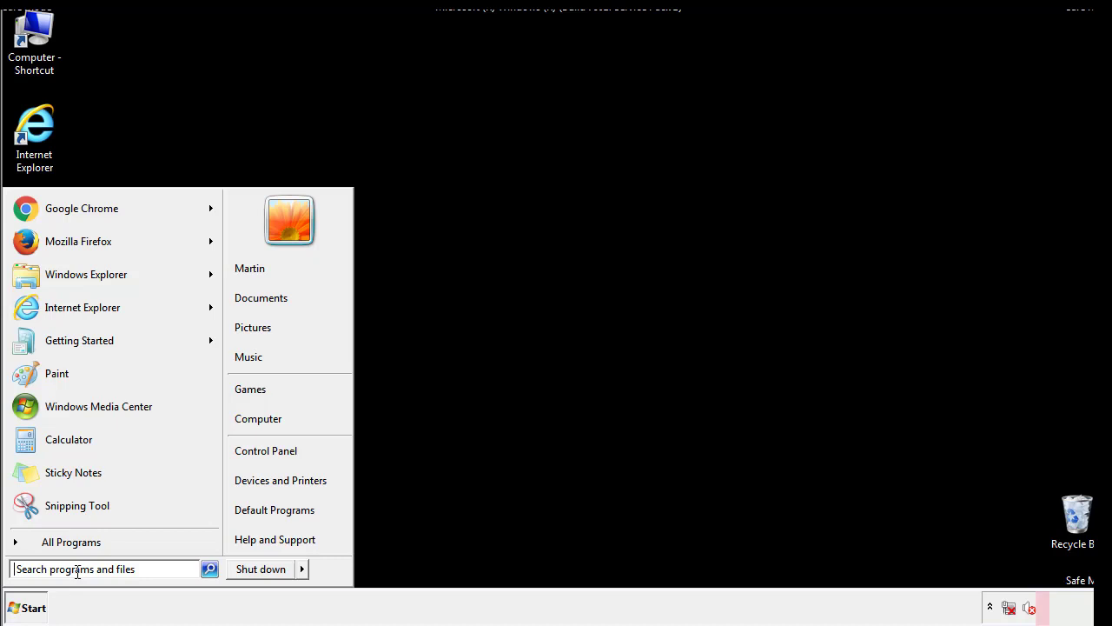
text(reged)
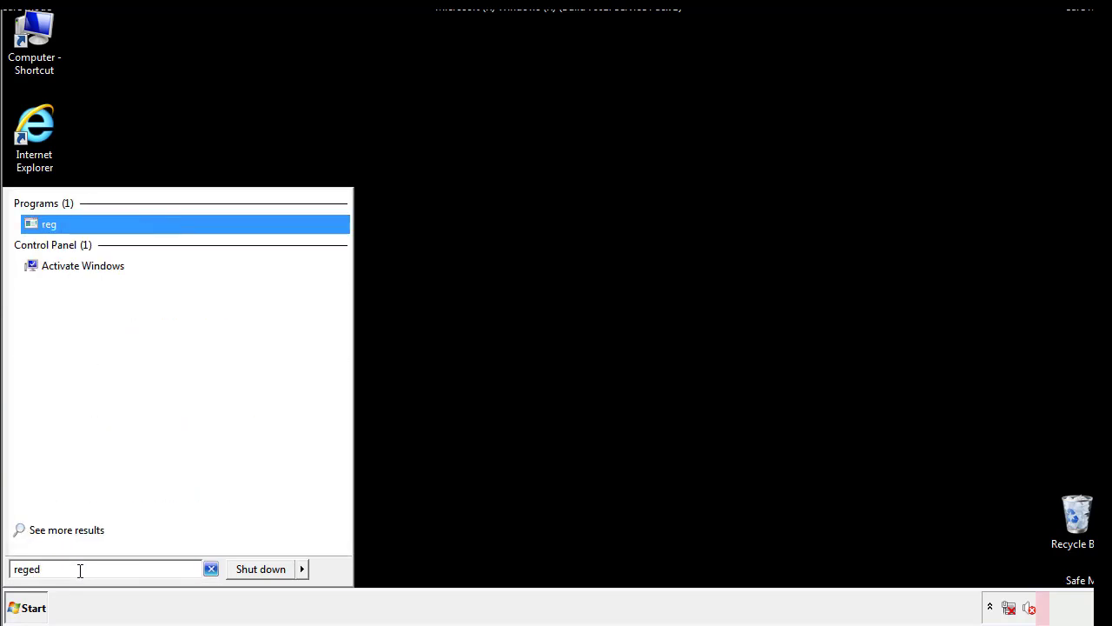
text(it)
key(Return)
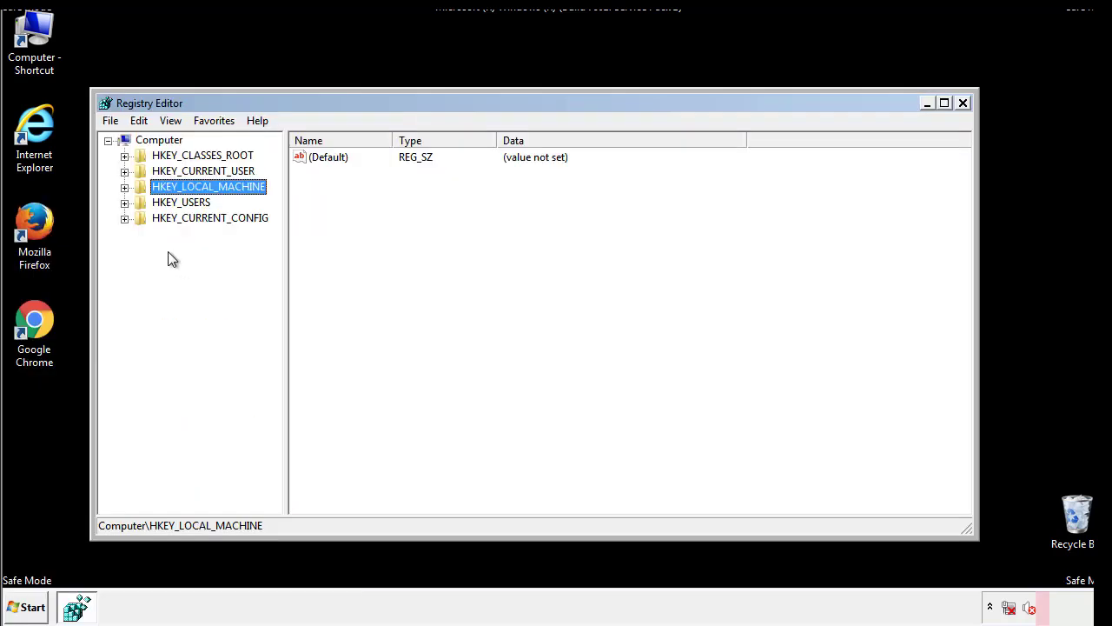
Browse the registry to HKEY_LOCAL_MACHINE\SOFTWARE\Microsoft\Windows\CurrentVersion\Run
click(124, 187)
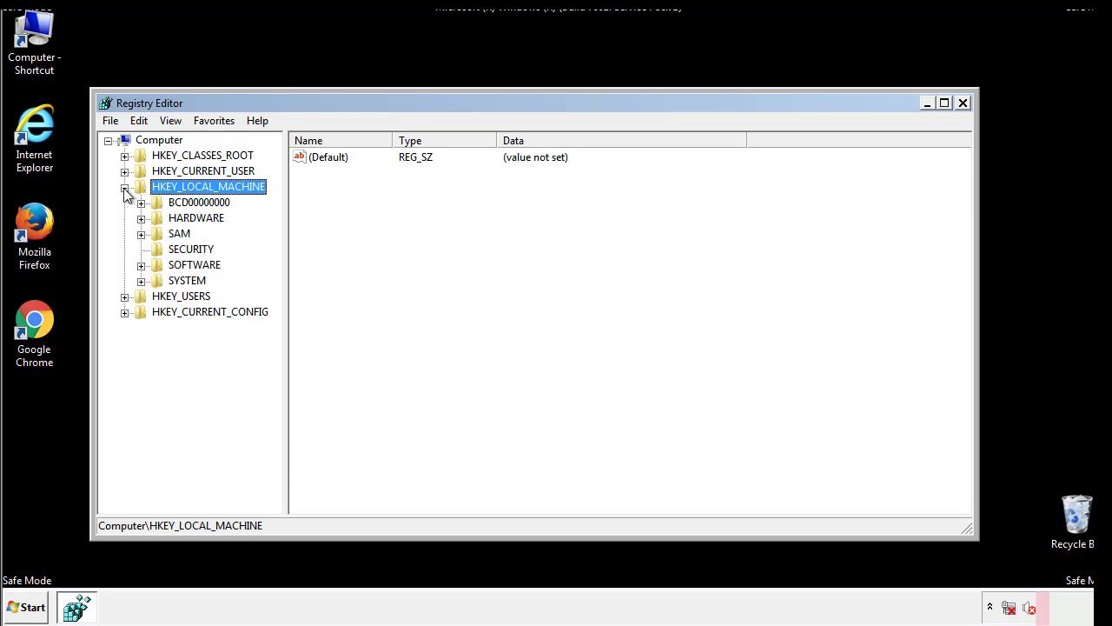
click(141, 265)
scroll(274, 269, down, 1)
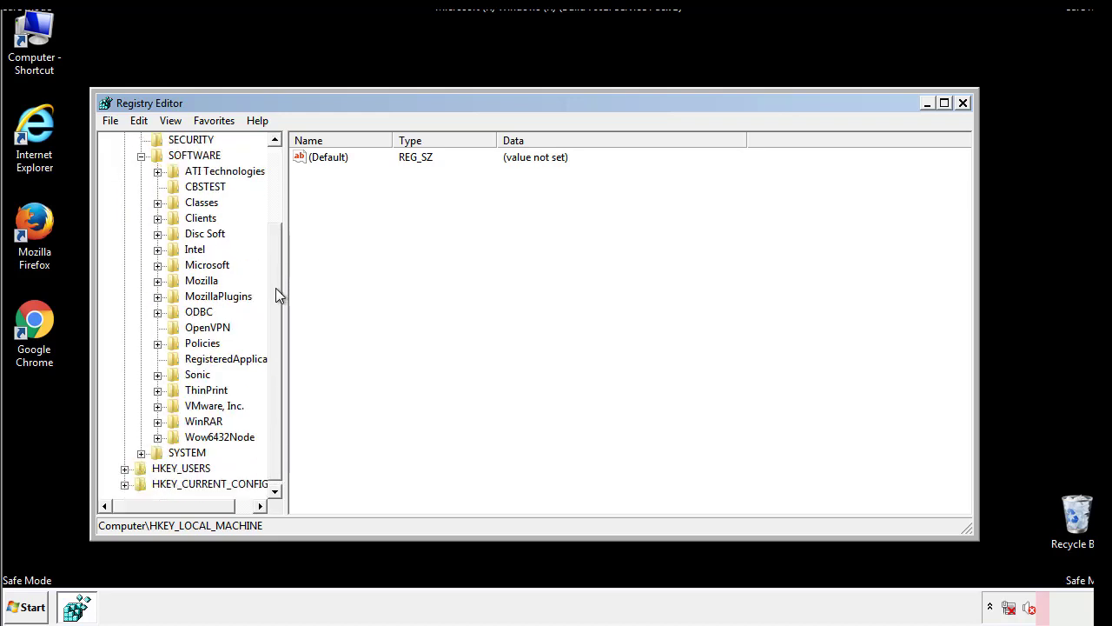
click(158, 265)
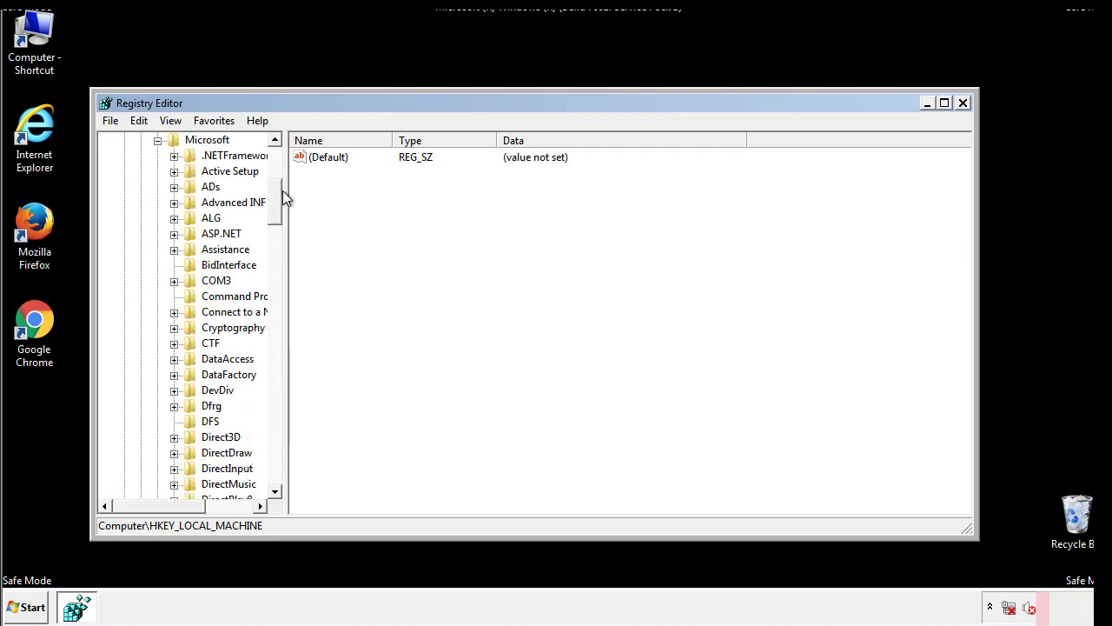
drag(274, 213, 273, 450)
click(175, 266)
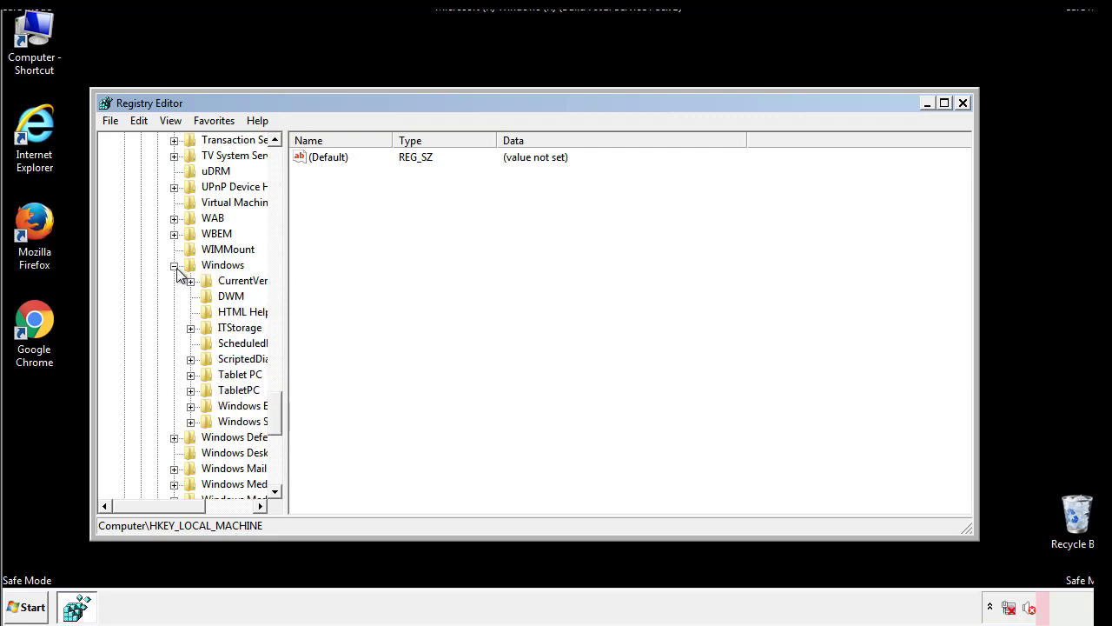
drag(152, 507, 177, 510)
click(145, 281)
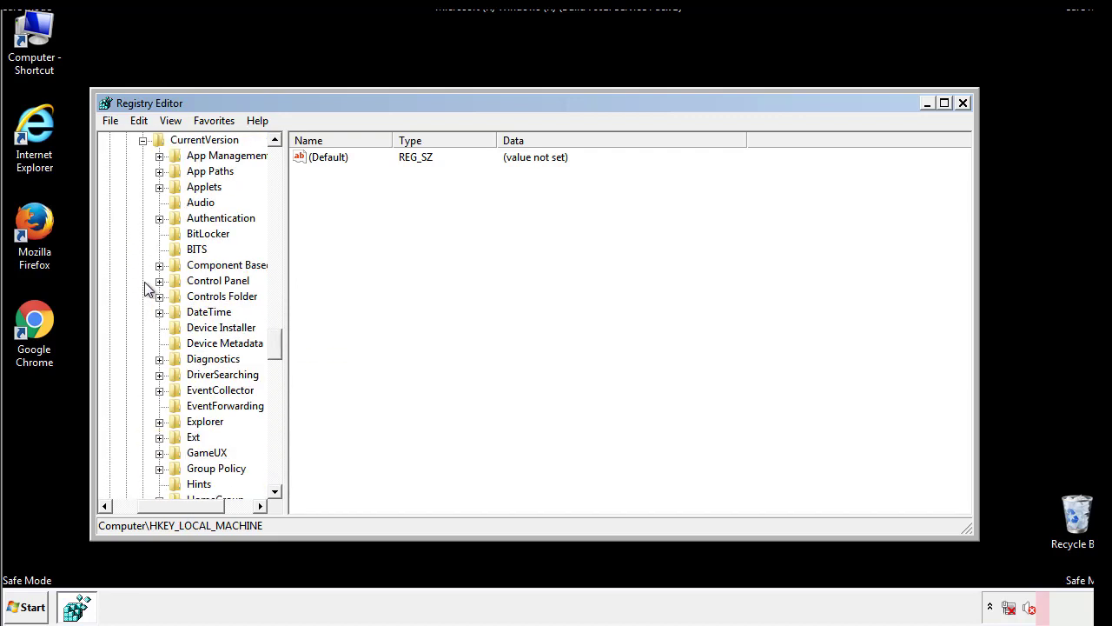
drag(282, 344, 275, 402)
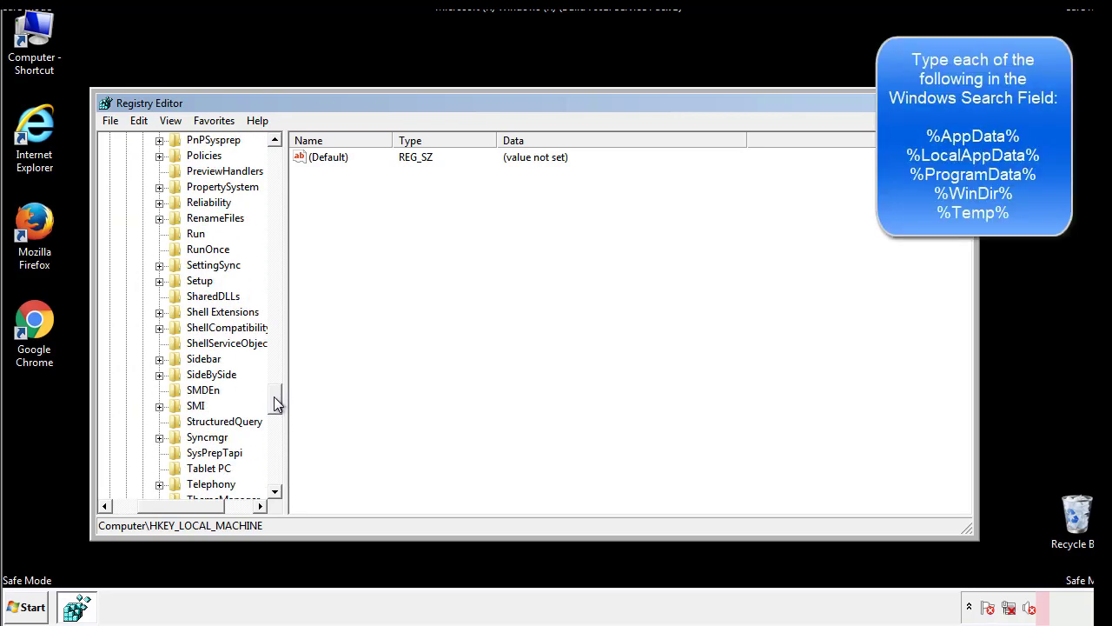
click(184, 236)
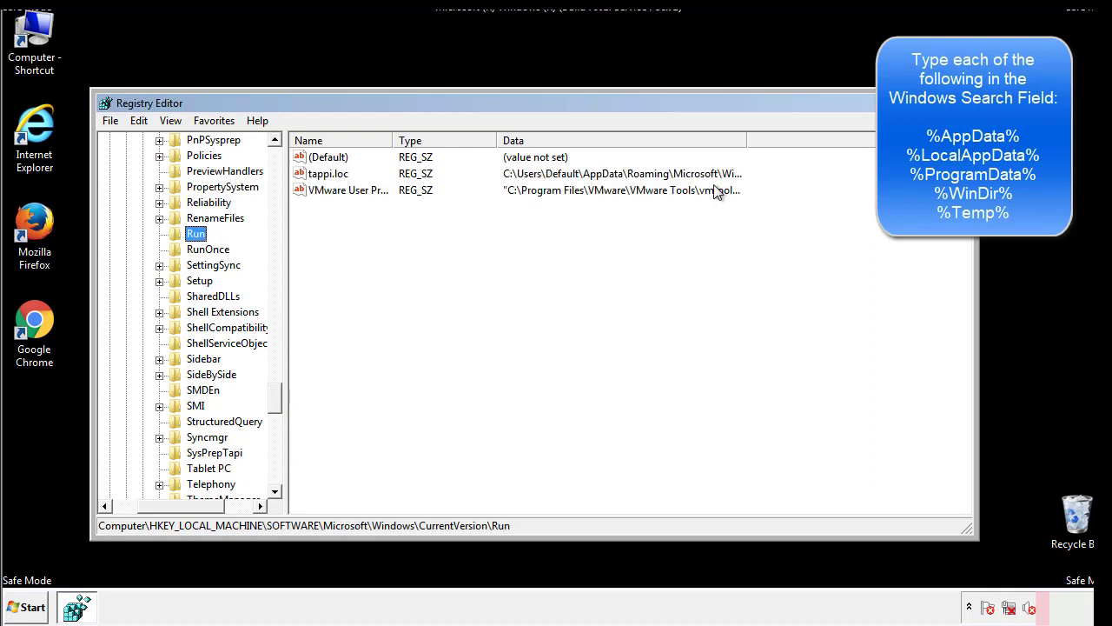
Permanently delete the suspicious tappi.loc value from the HKEY_LOCAL_MACHINE Run key
click(330, 178)
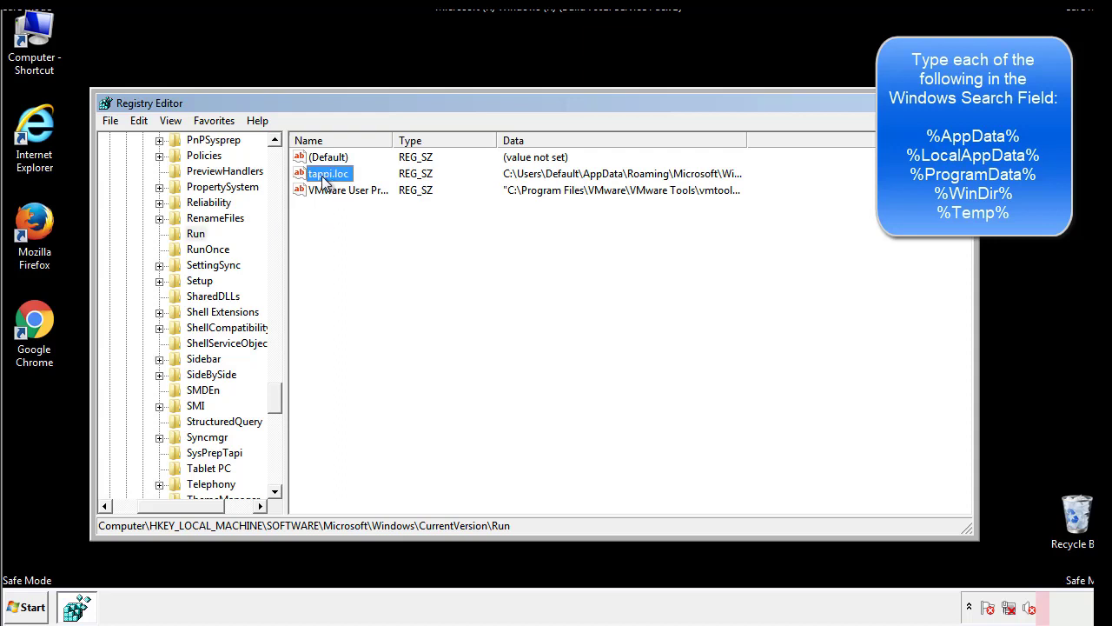
right_click(322, 176)
click(347, 226)
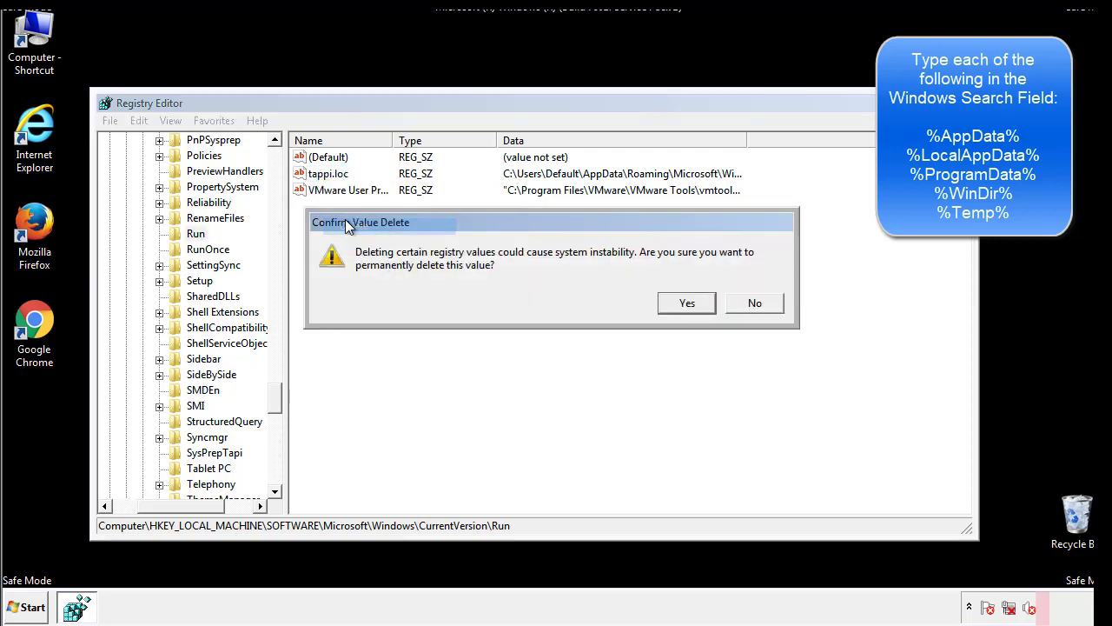
click(679, 309)
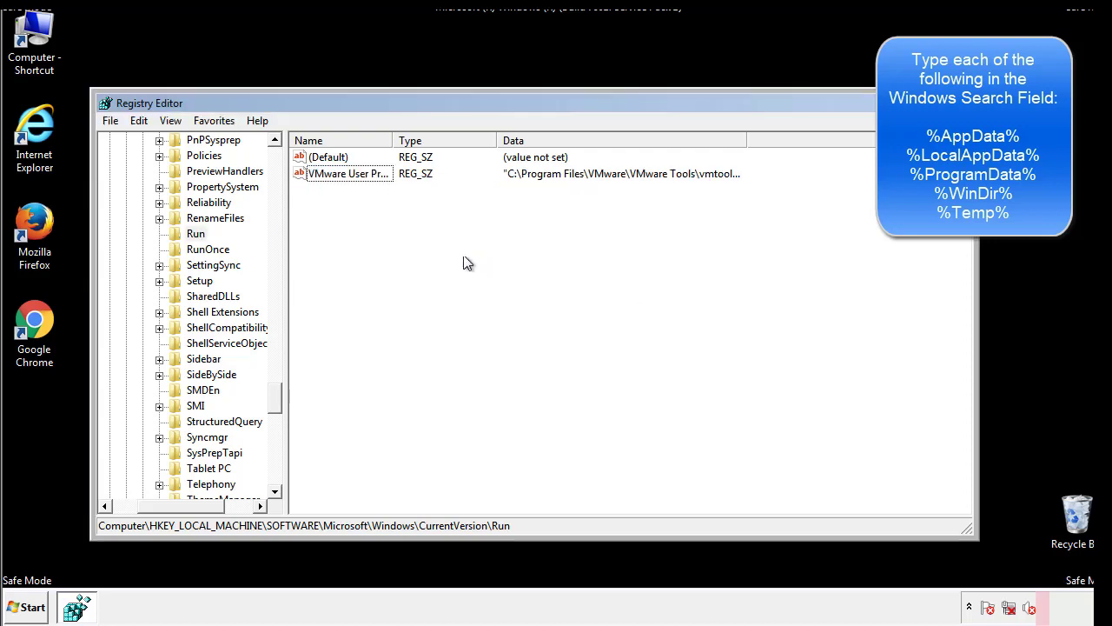
Collapse the whole HKEY_LOCAL_MACHINE branch in the registry tree
drag(277, 393, 274, 472)
drag(184, 509, 144, 516)
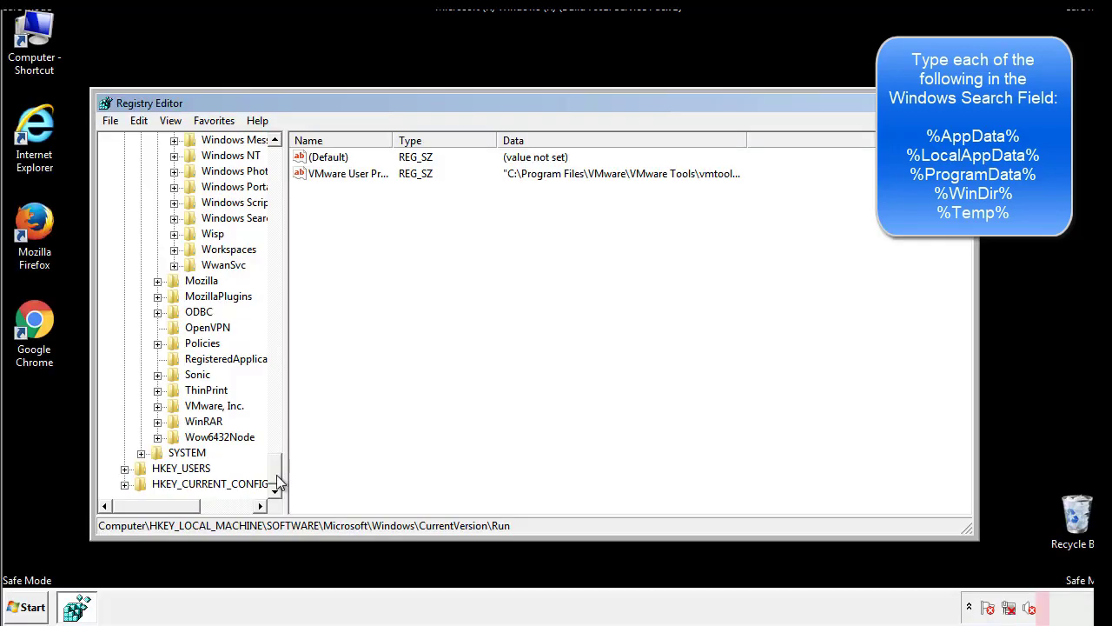
drag(275, 479, 283, 165)
click(125, 186)
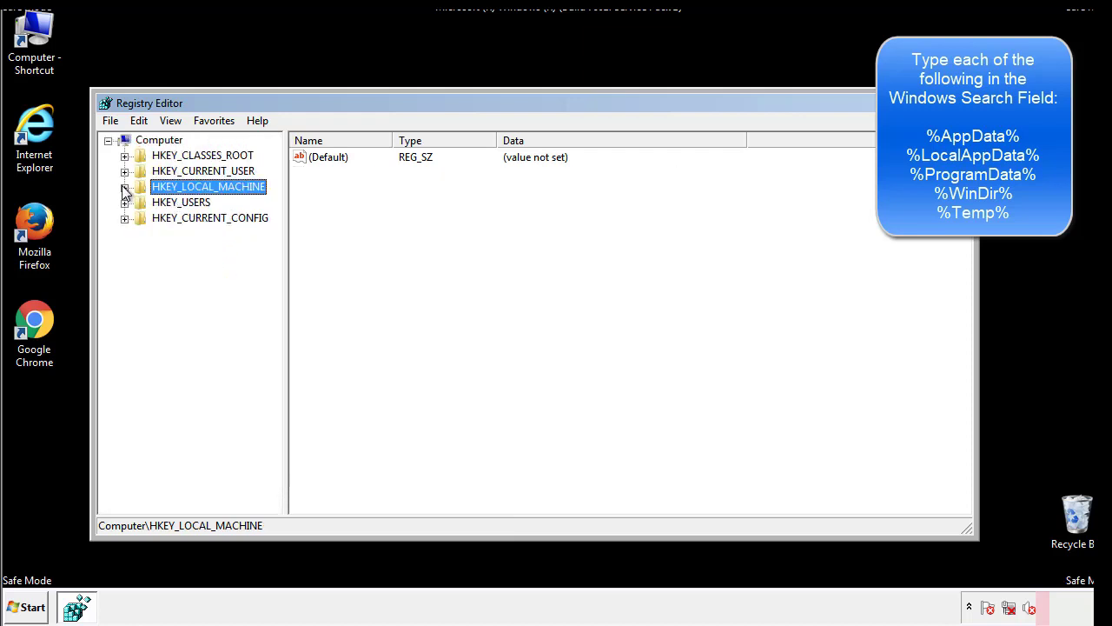
Browse to HKEY_CURRENT_USER\Software\Microsoft\Windows\CurrentVersion\Run and check its startup values for suspicious entries
click(125, 171)
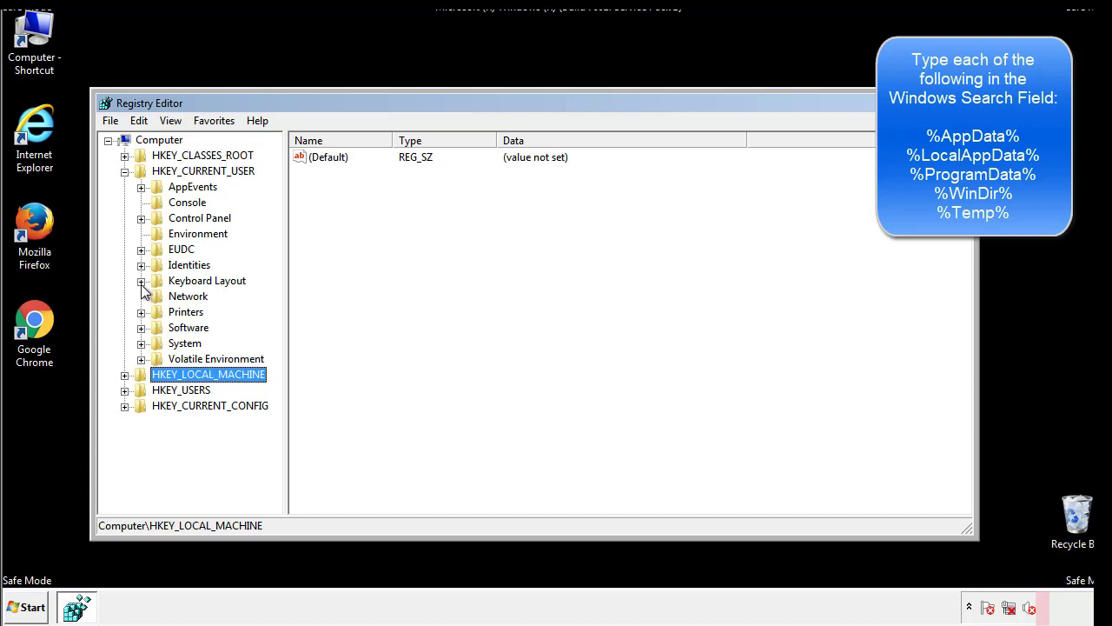
click(140, 327)
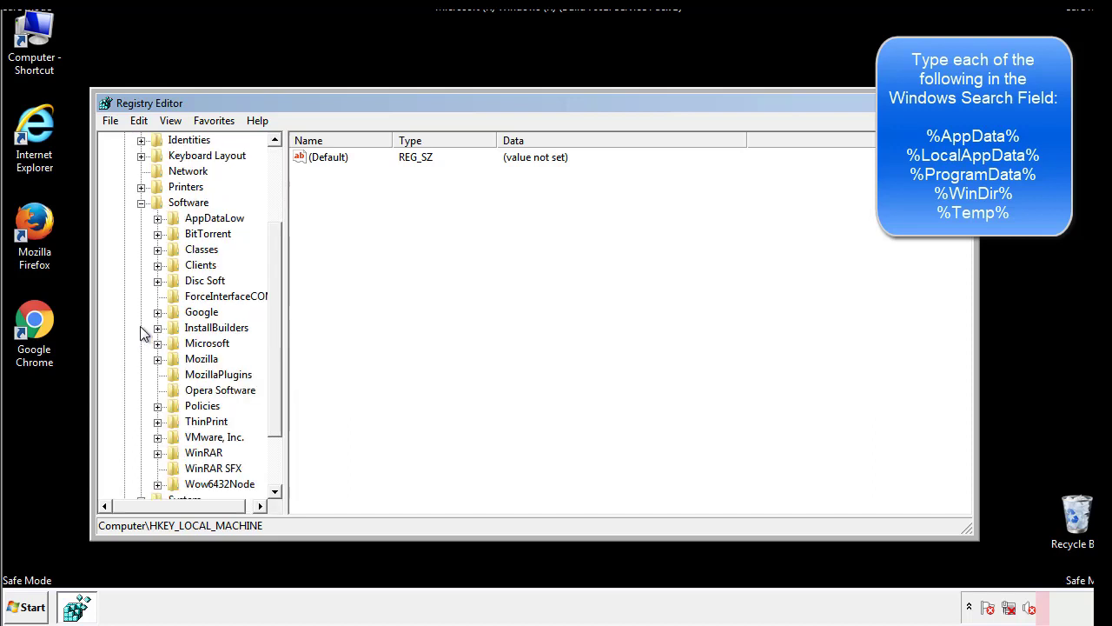
drag(273, 315, 273, 331)
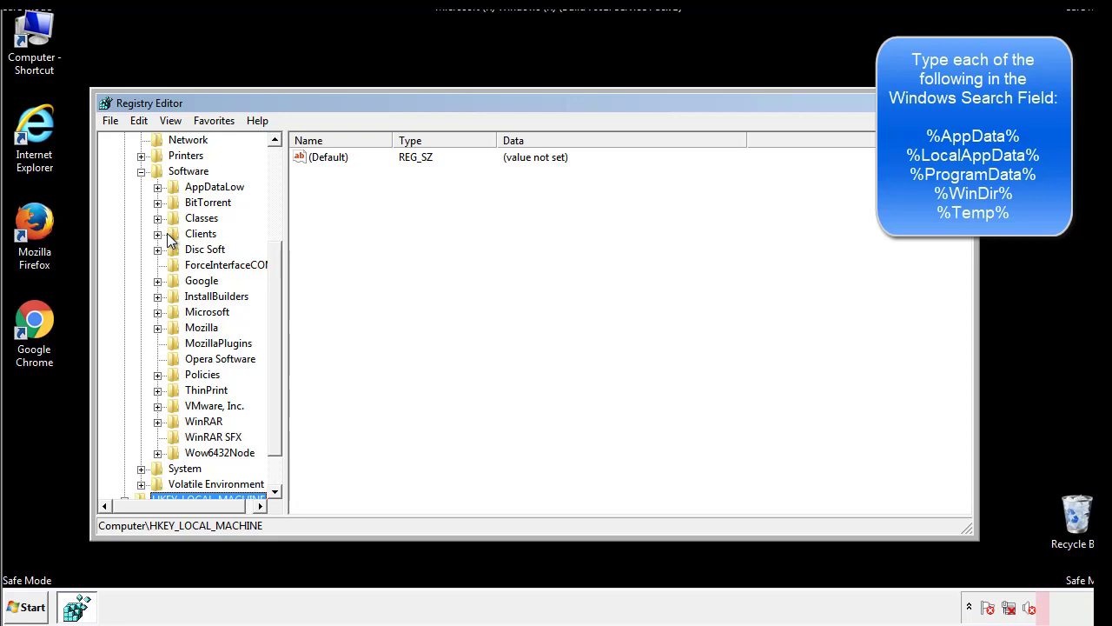
click(157, 318)
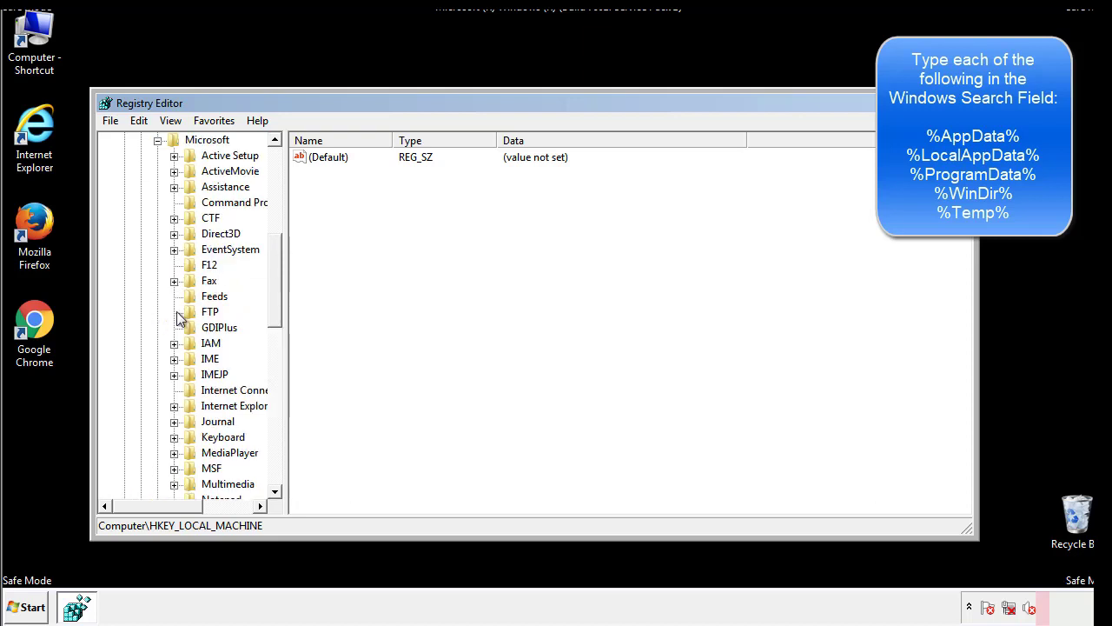
drag(273, 254, 274, 367)
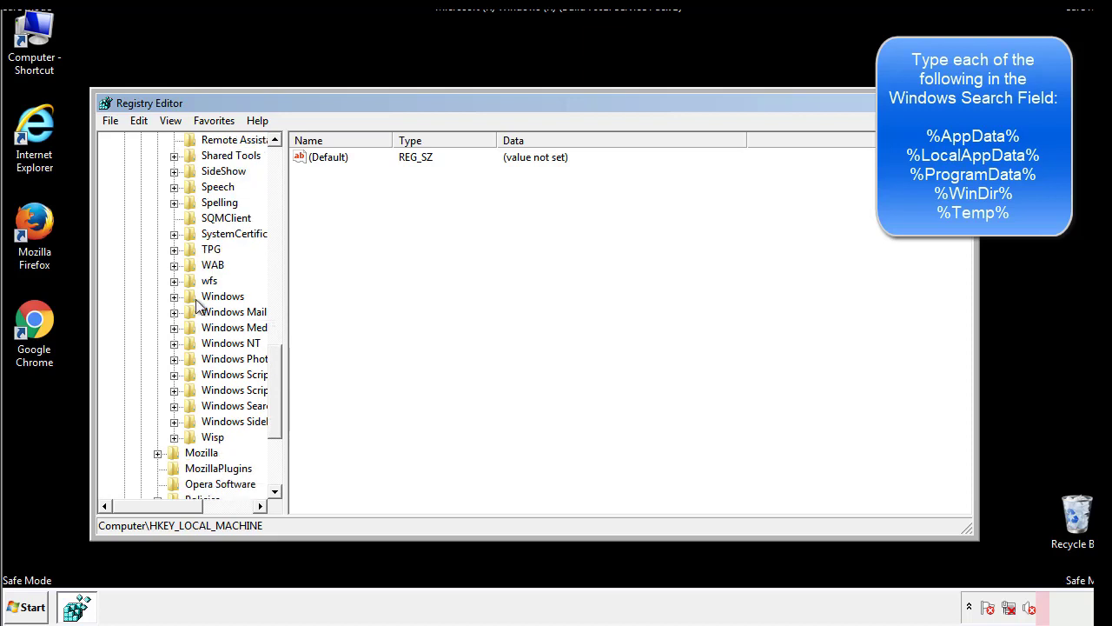
click(174, 297)
click(191, 311)
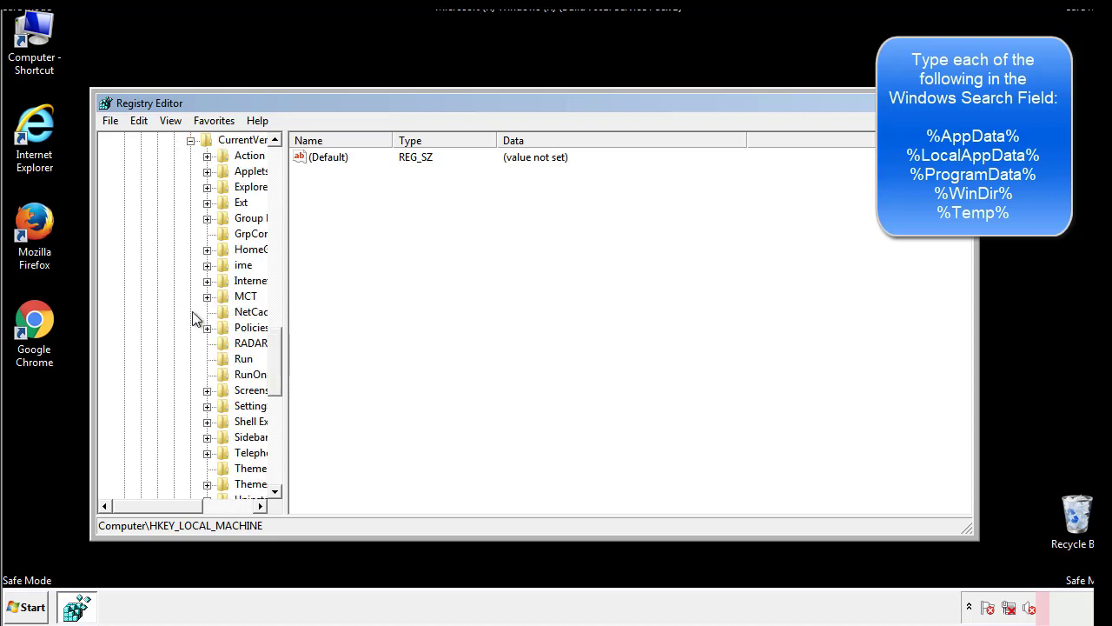
drag(169, 513, 196, 508)
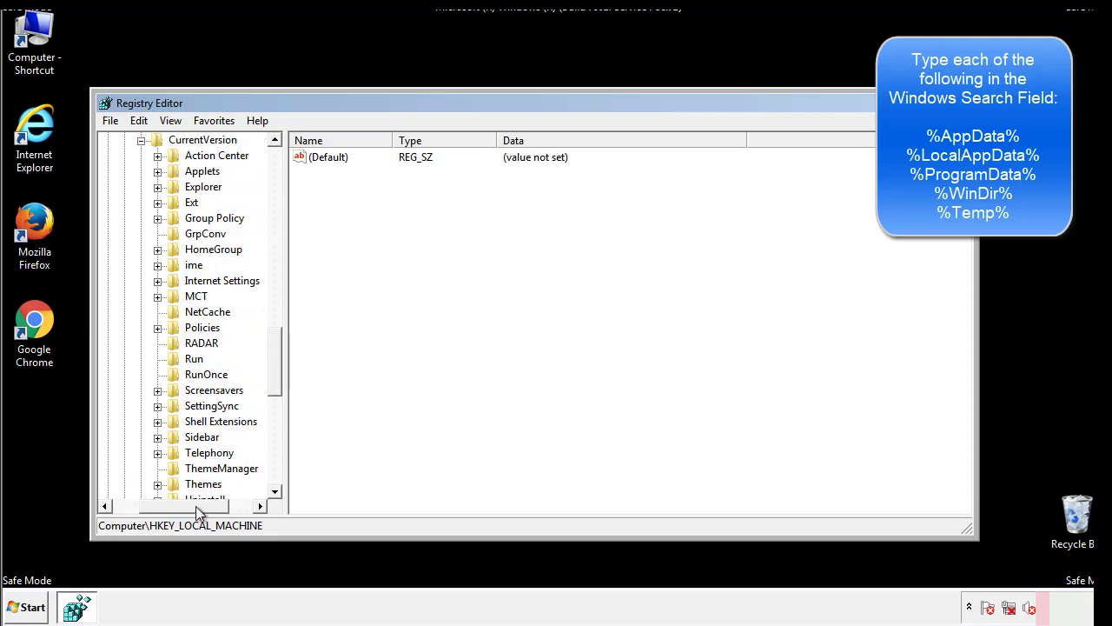
click(192, 358)
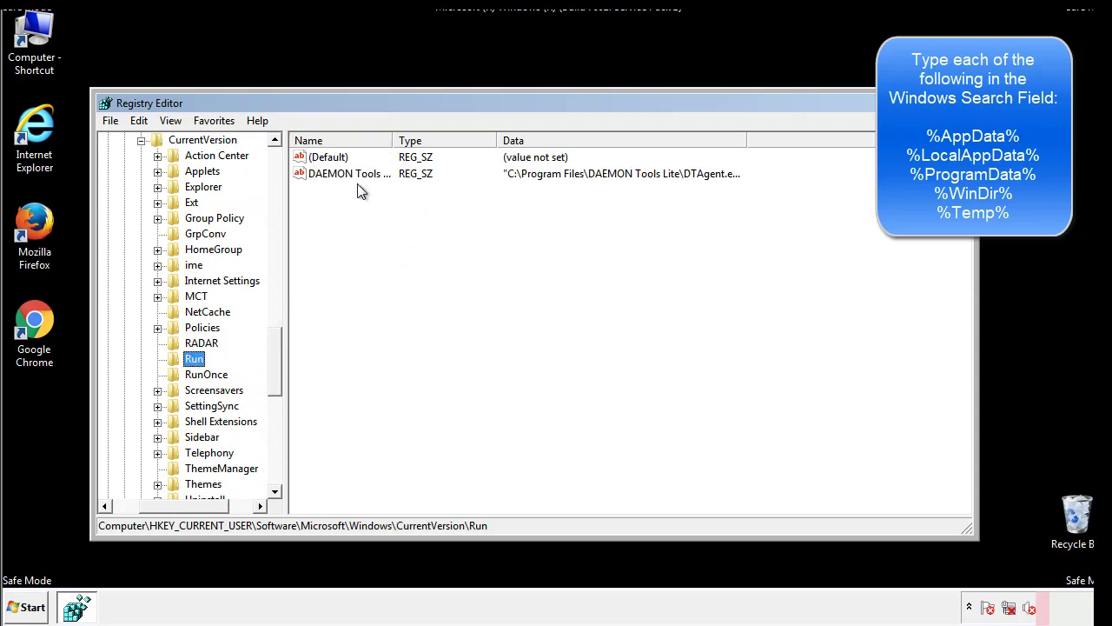
click(476, 203)
Collapse the Windows key under HKEY_CURRENT_USER\Software\Microsoft
drag(184, 503, 162, 504)
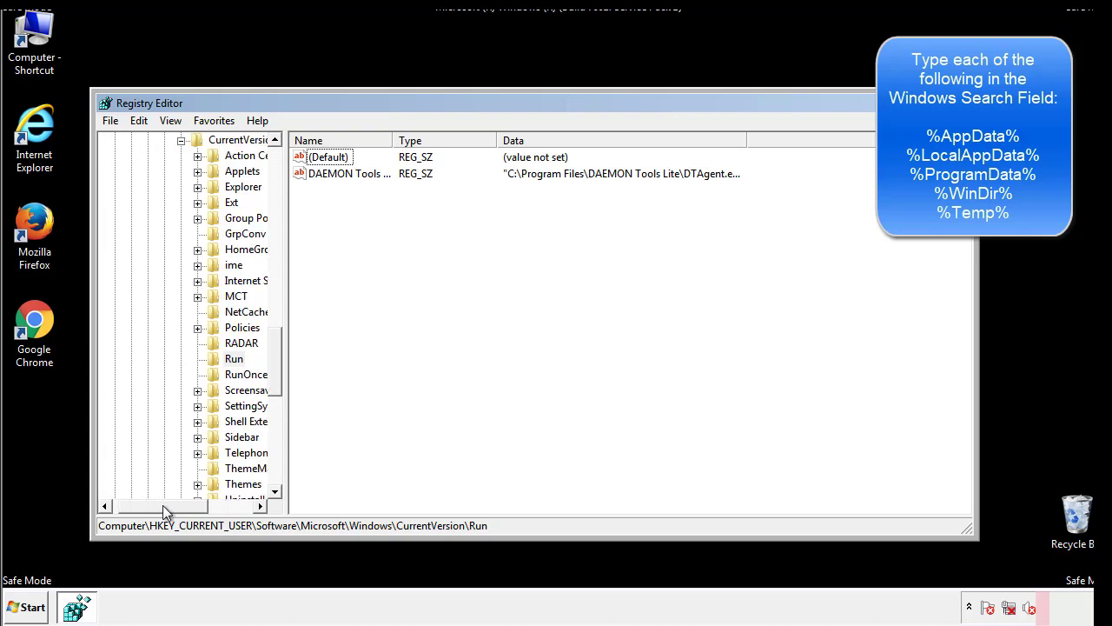
drag(281, 378, 275, 362)
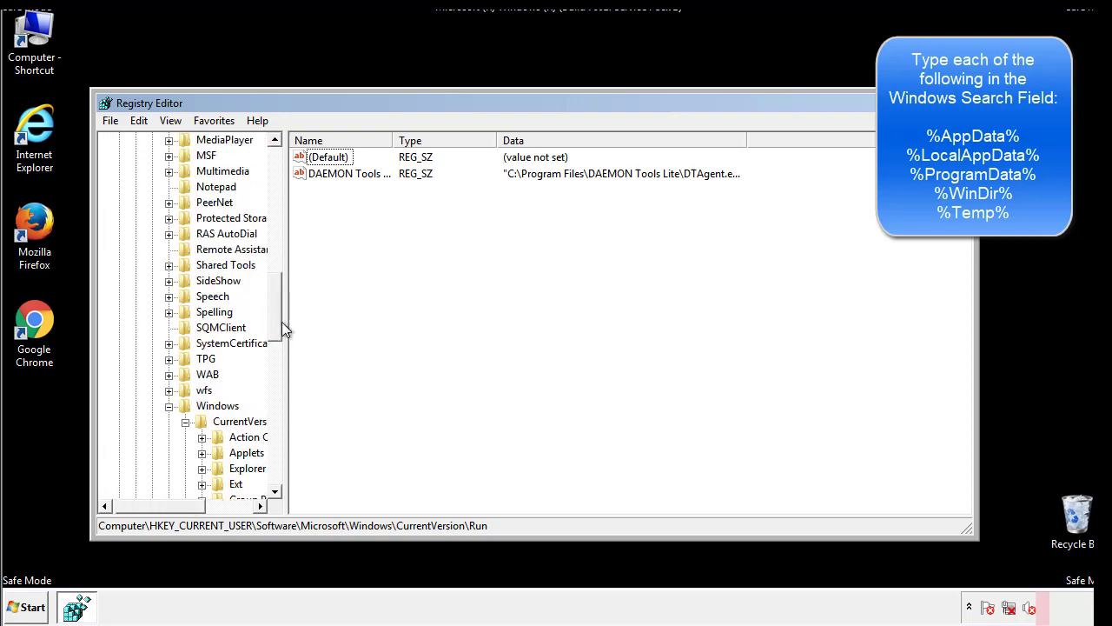
click(169, 405)
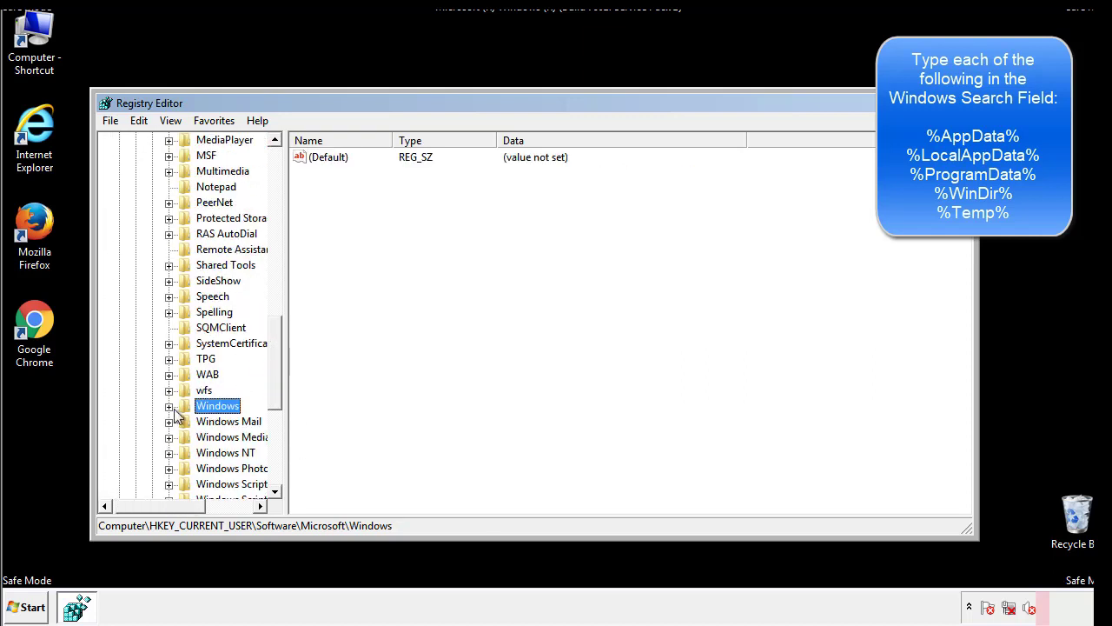
Search the registry's keys, values and data for %temp%
drag(279, 388, 280, 215)
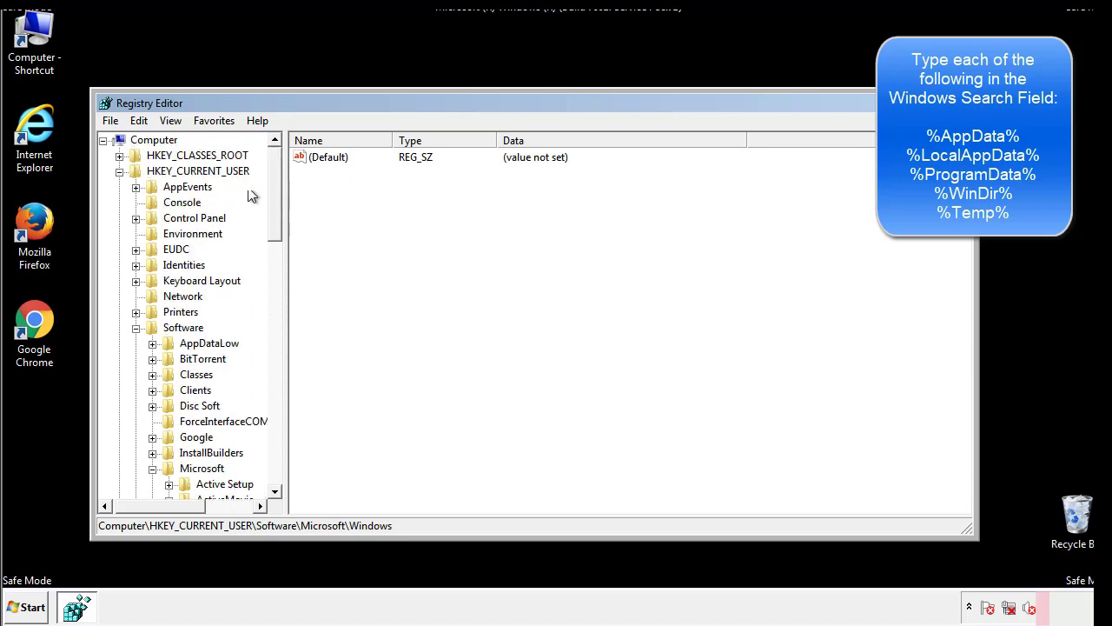
click(139, 120)
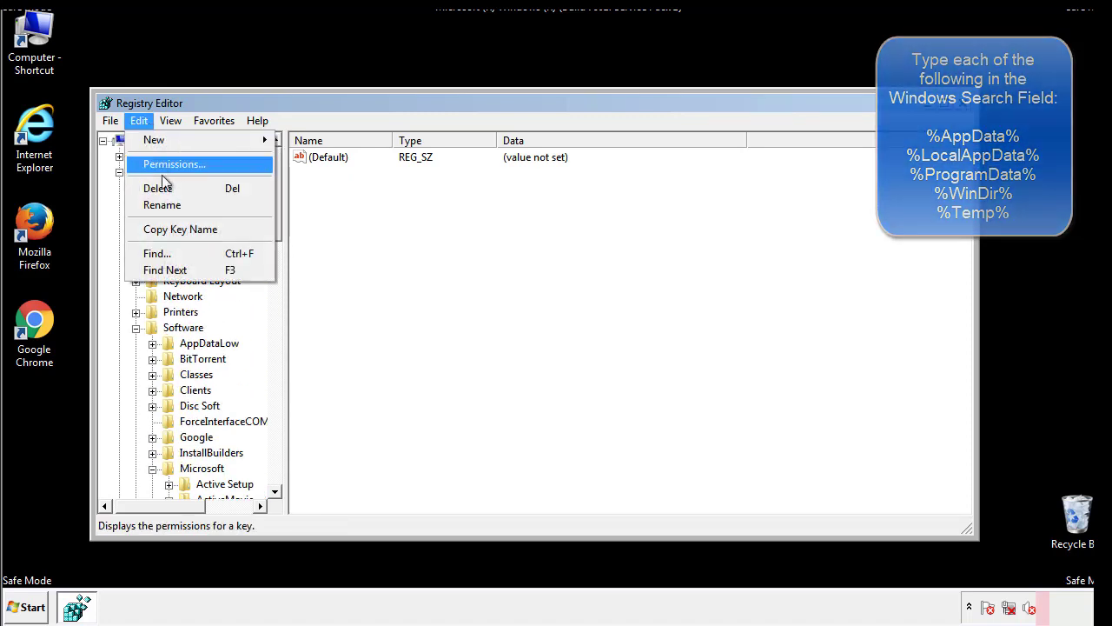
click(156, 253)
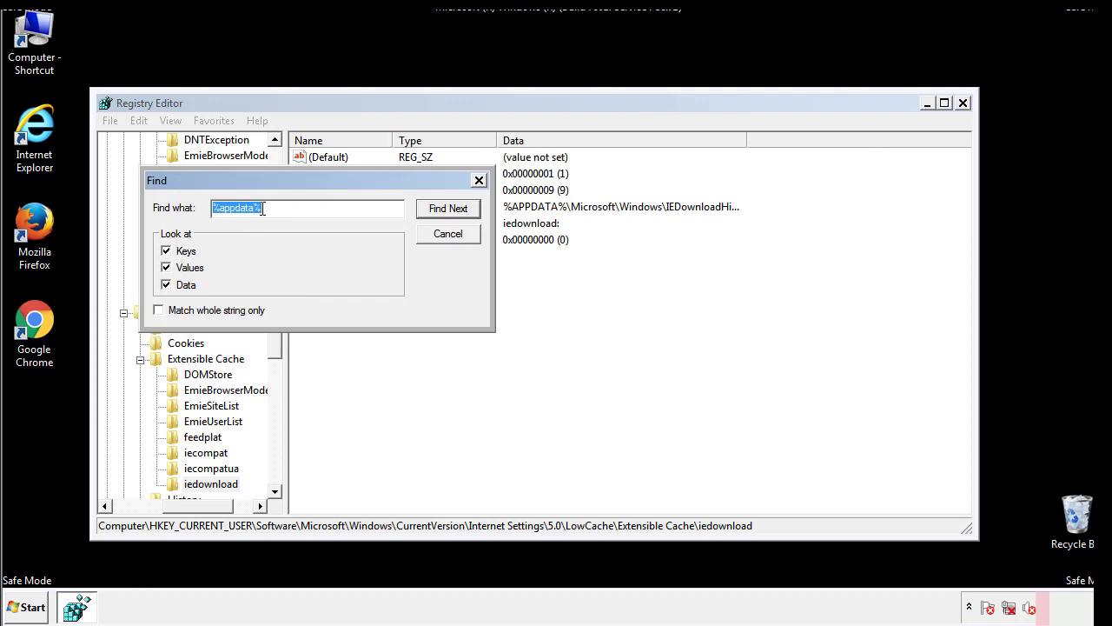
text(%temp%)
key(Return)
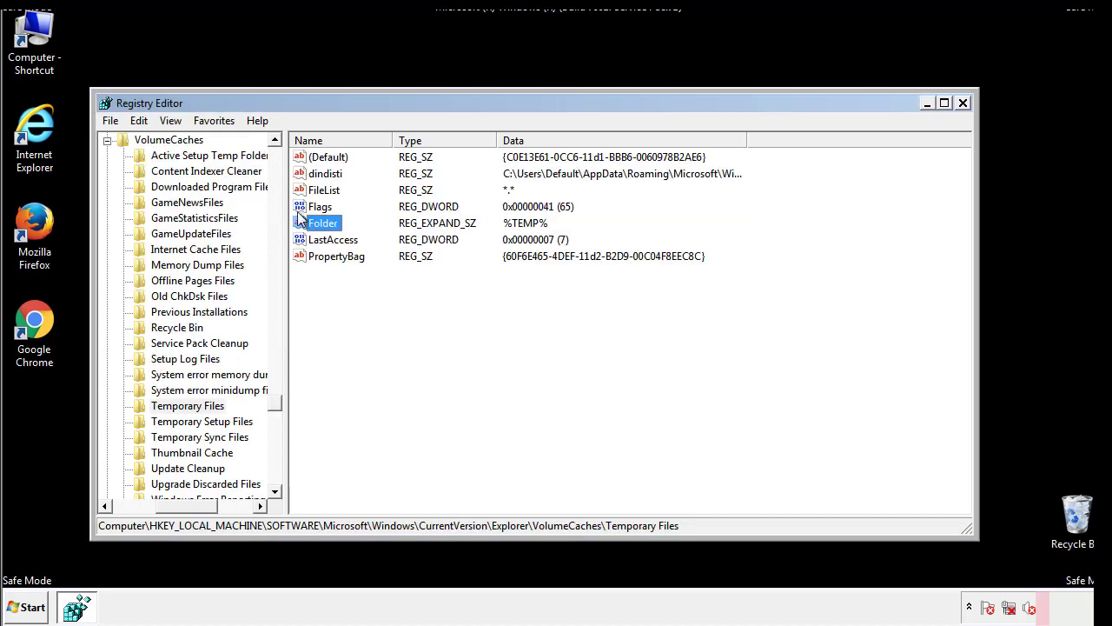
Permanently delete all values in the VolumeCaches\Temporary Files registry key and close the Registry Editor
click(455, 305)
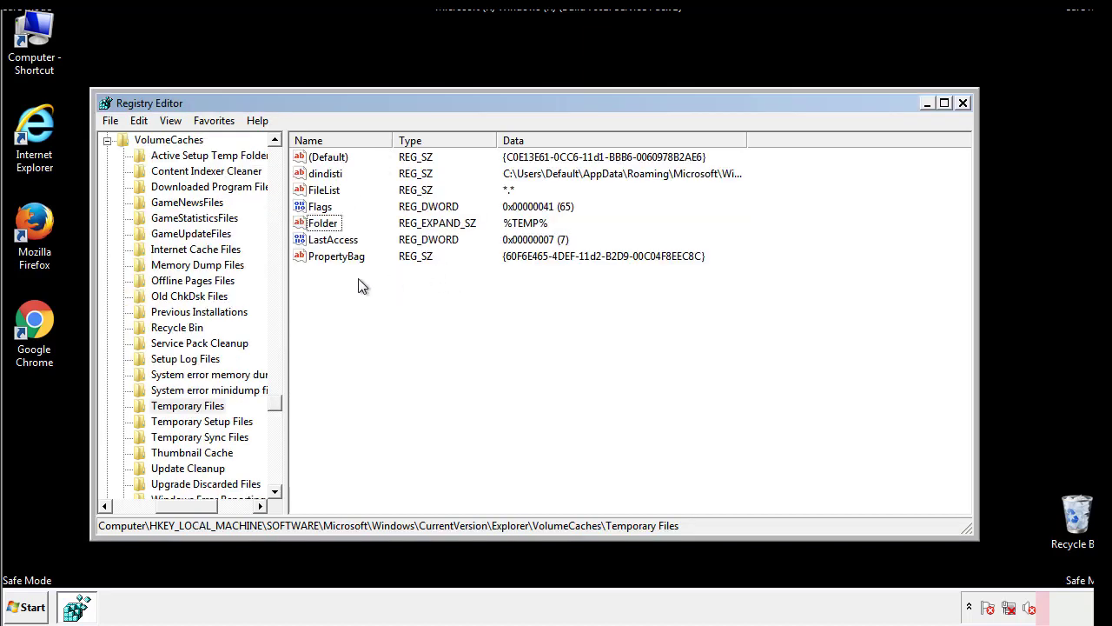
drag(363, 286, 314, 159)
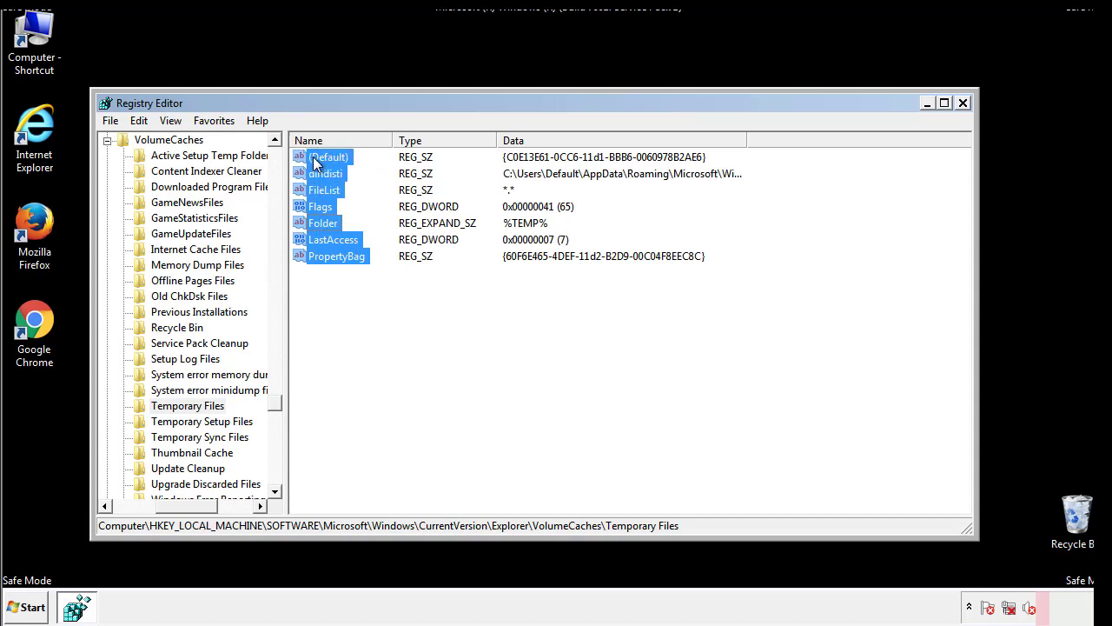
right_click(313, 159)
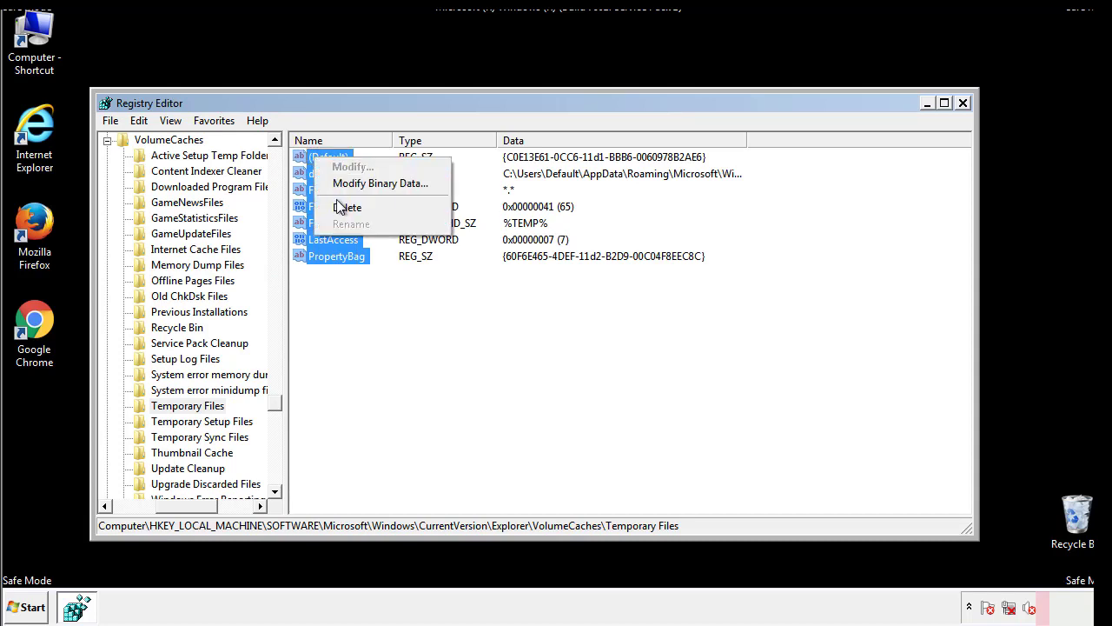
click(343, 207)
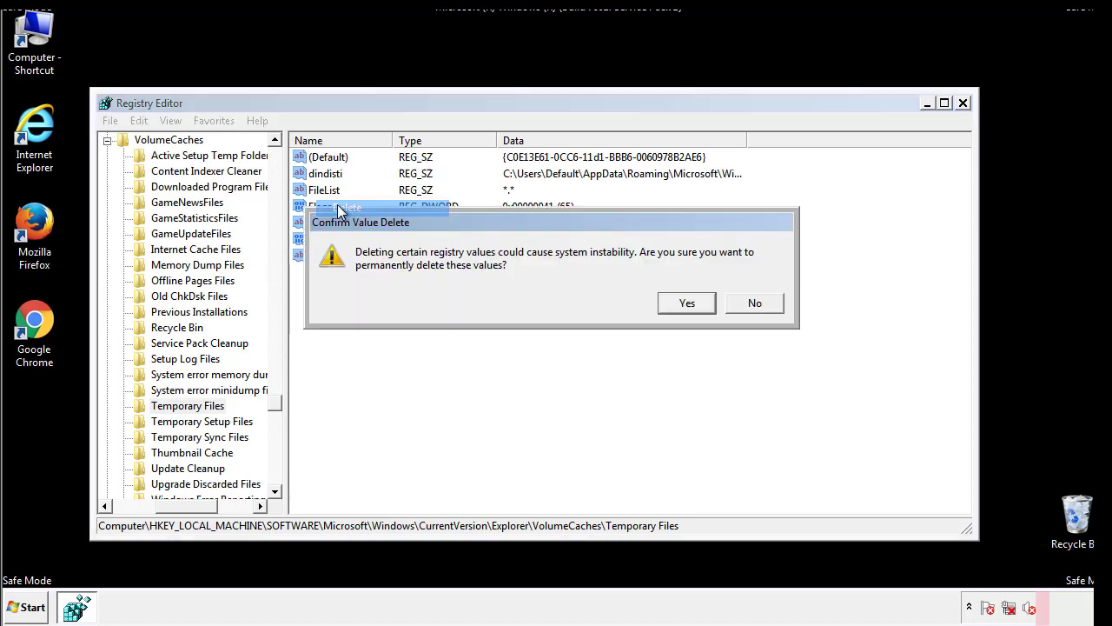
click(687, 302)
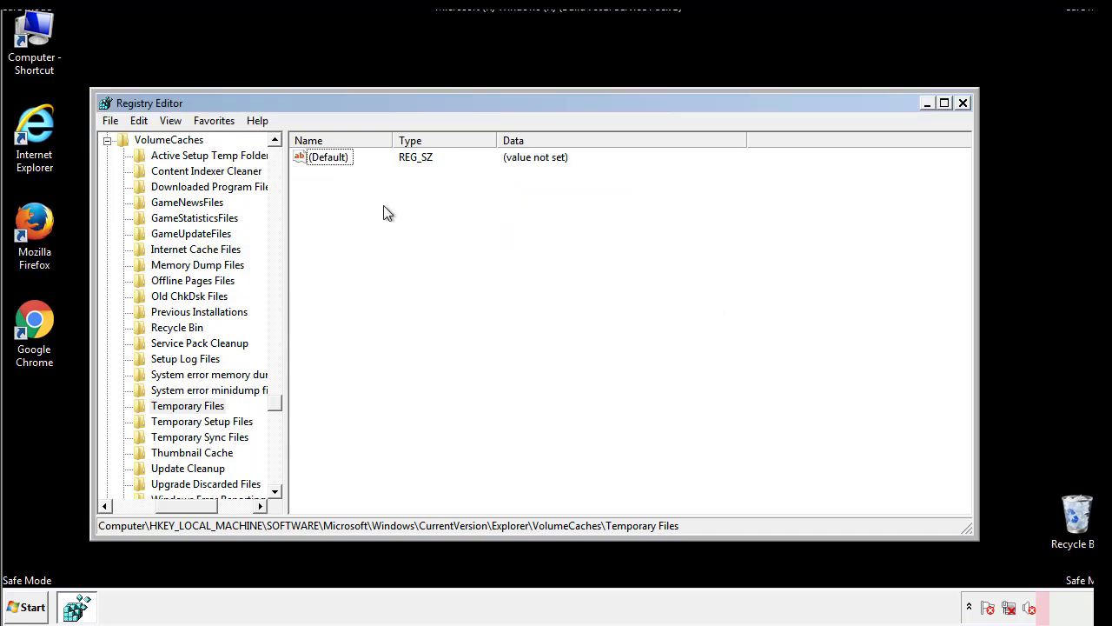
click(964, 103)
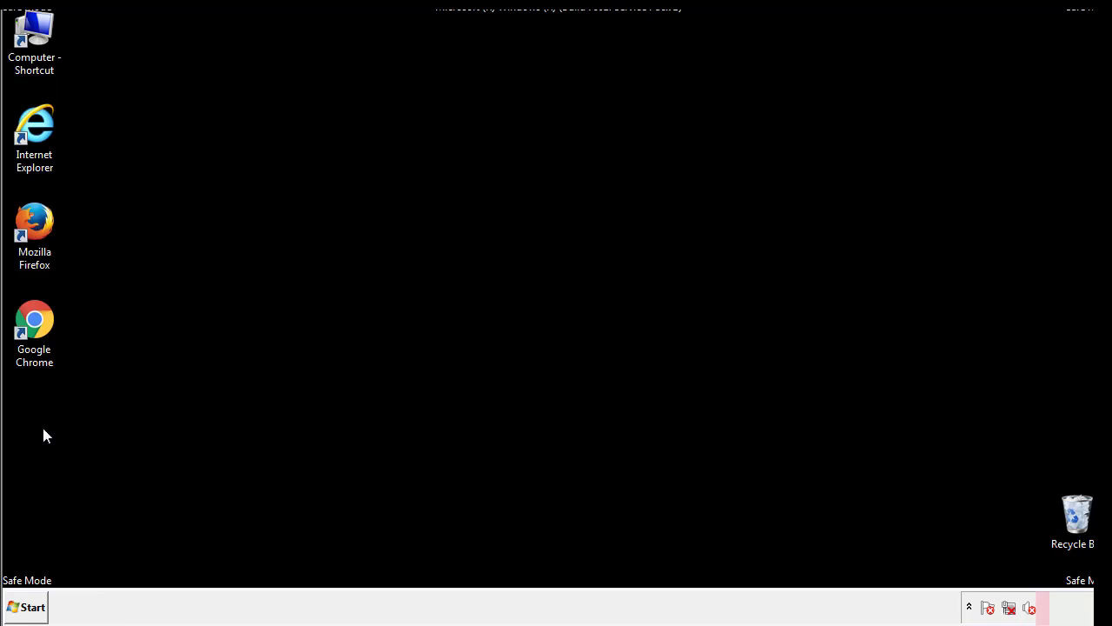
Open the System Configuration utility by searching for and running msconfig
click(21, 611)
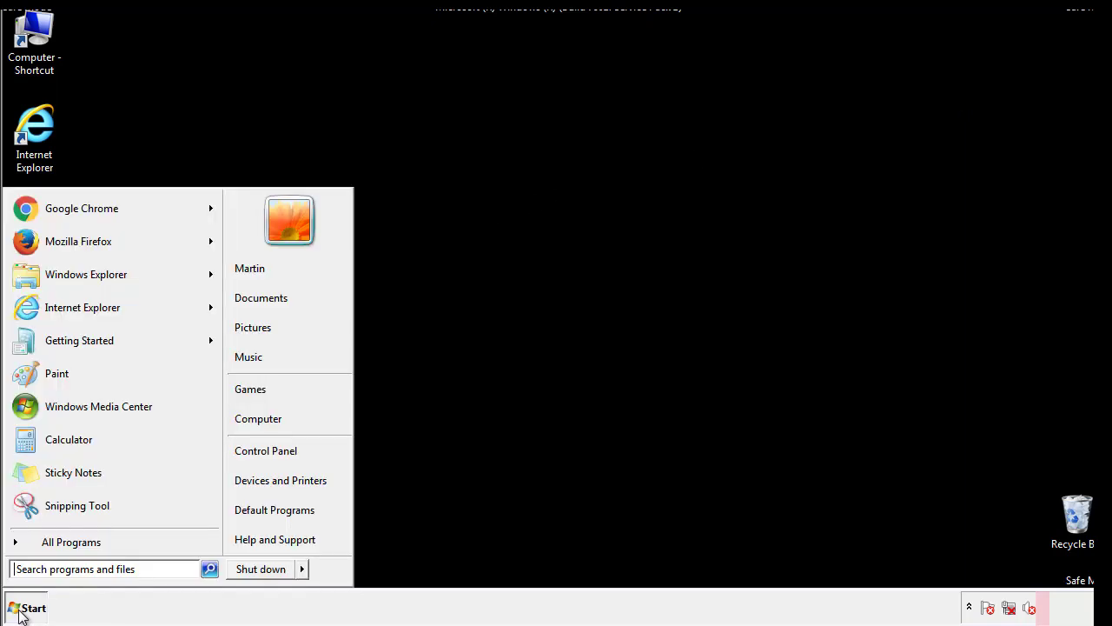
click(61, 568)
text(mscon)
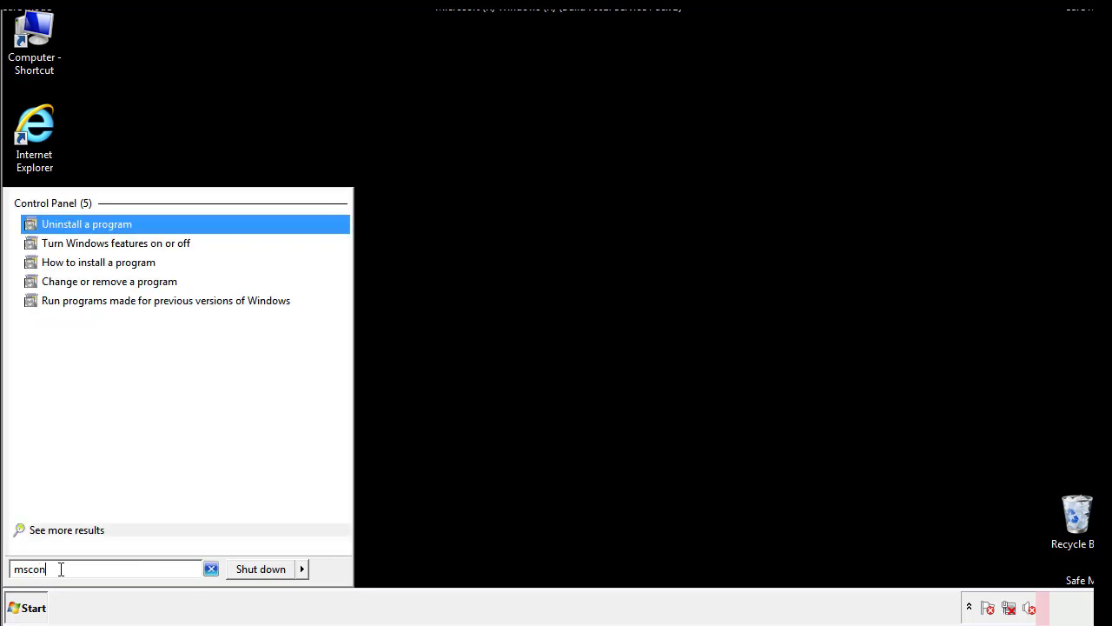
text(fig)
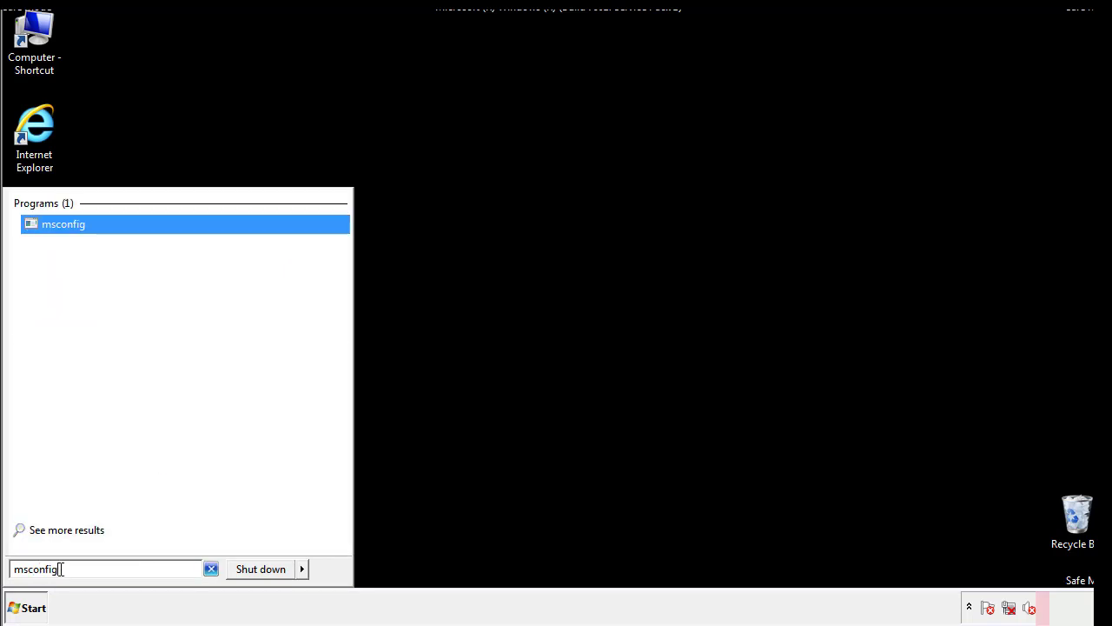
key(Return)
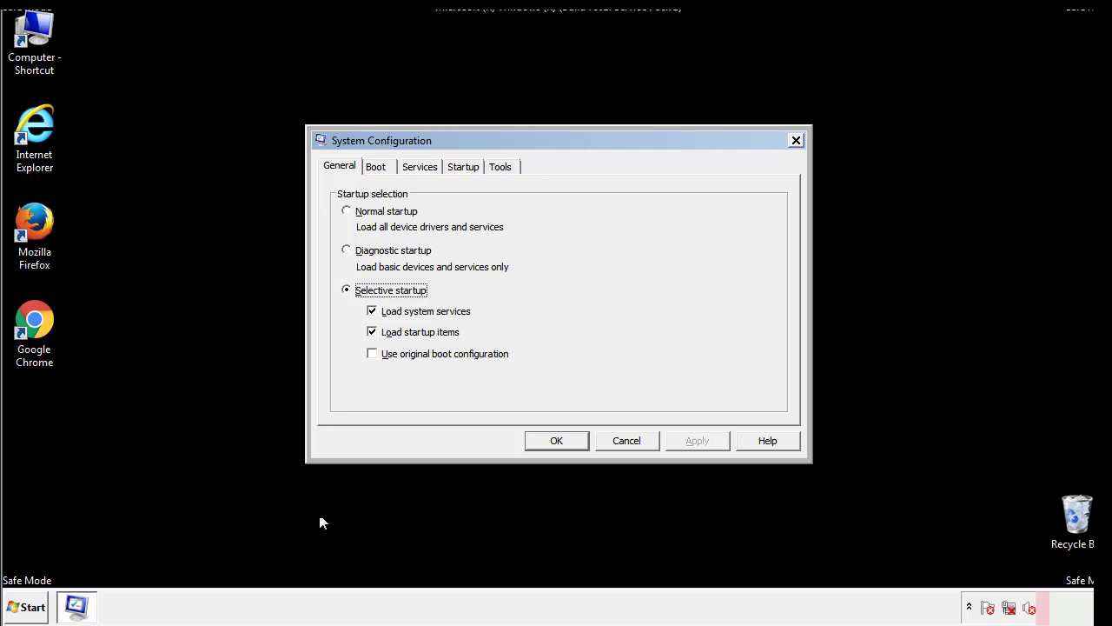
Turn off Safe boot in the boot options, apply the change and restart the computer
click(375, 167)
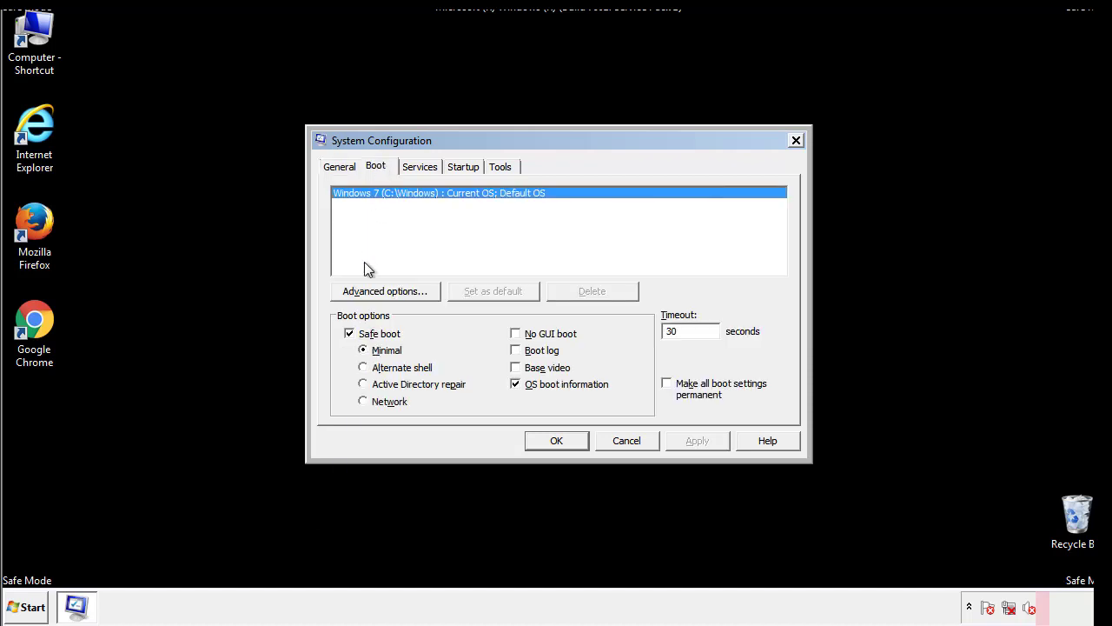
click(350, 334)
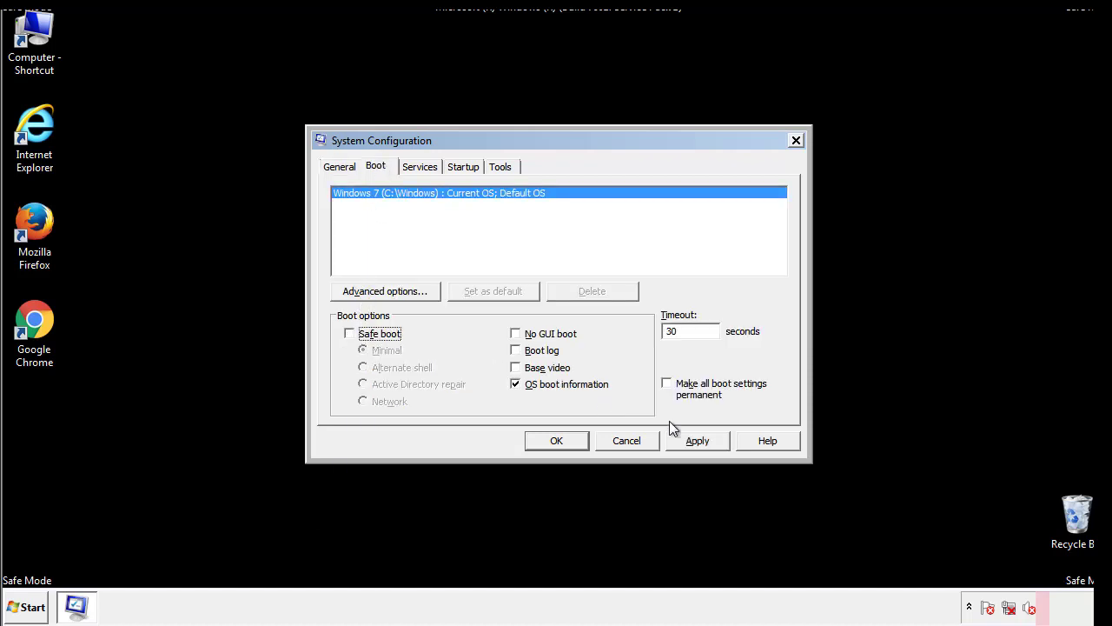
click(699, 440)
click(556, 441)
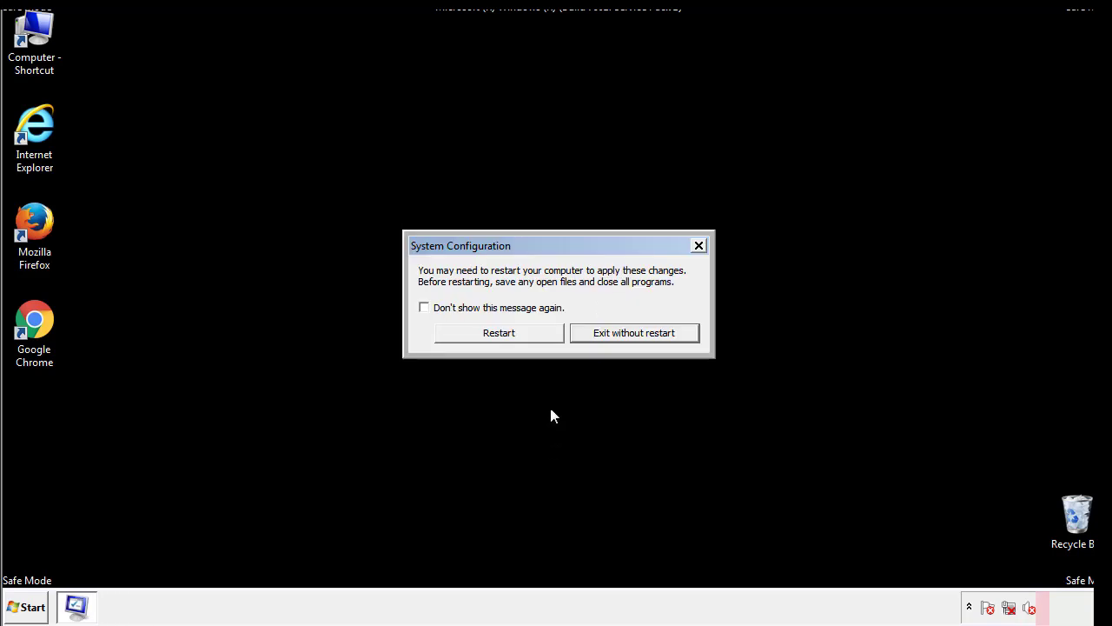
click(514, 339)
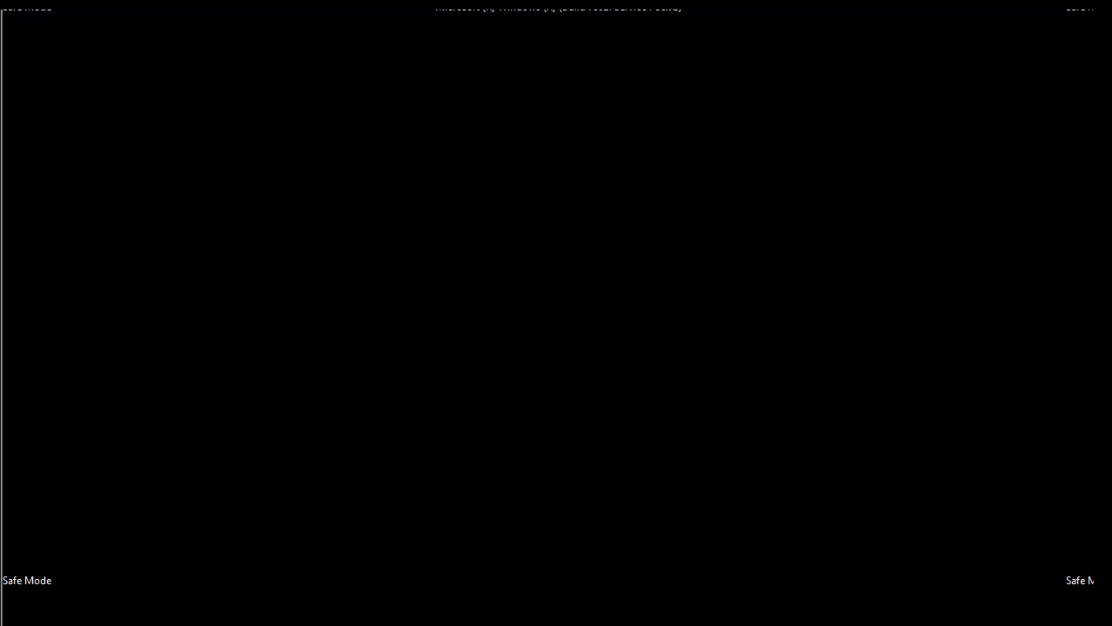